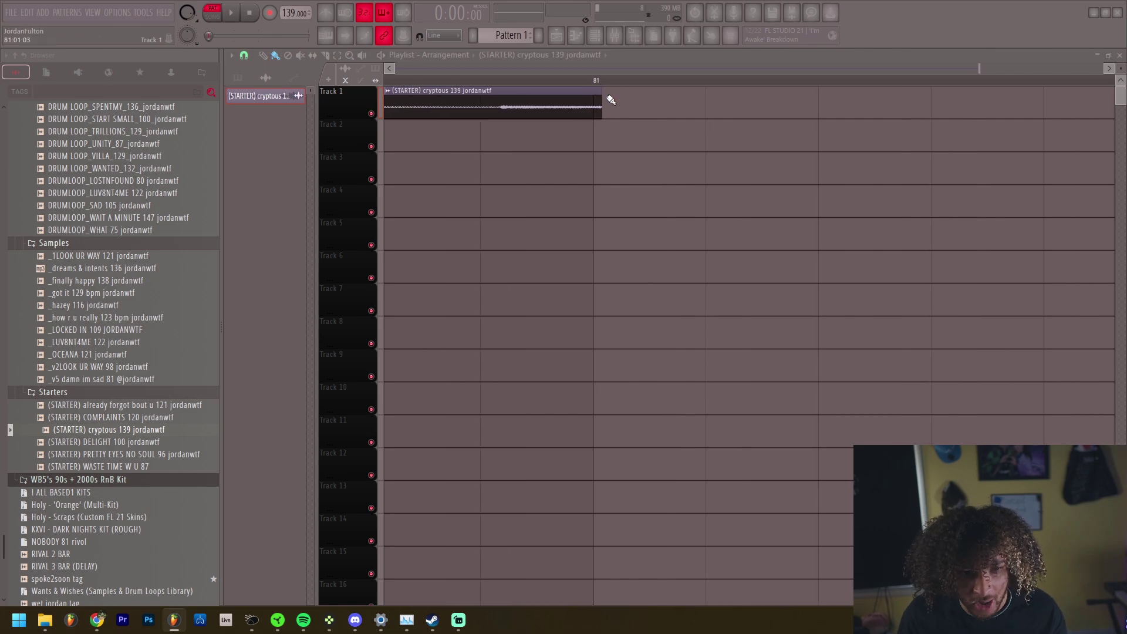
Stretch the (STARTER) cryptous 139 clip on Track 1 so that it ends exactly at bar 81.
mouse_move(596, 92)
left_mouse_down()
mouse_move(494, 92)
mouse_move(599, 87)
left_mouse_up()
left_click_drag(713, 79, 674, 104)
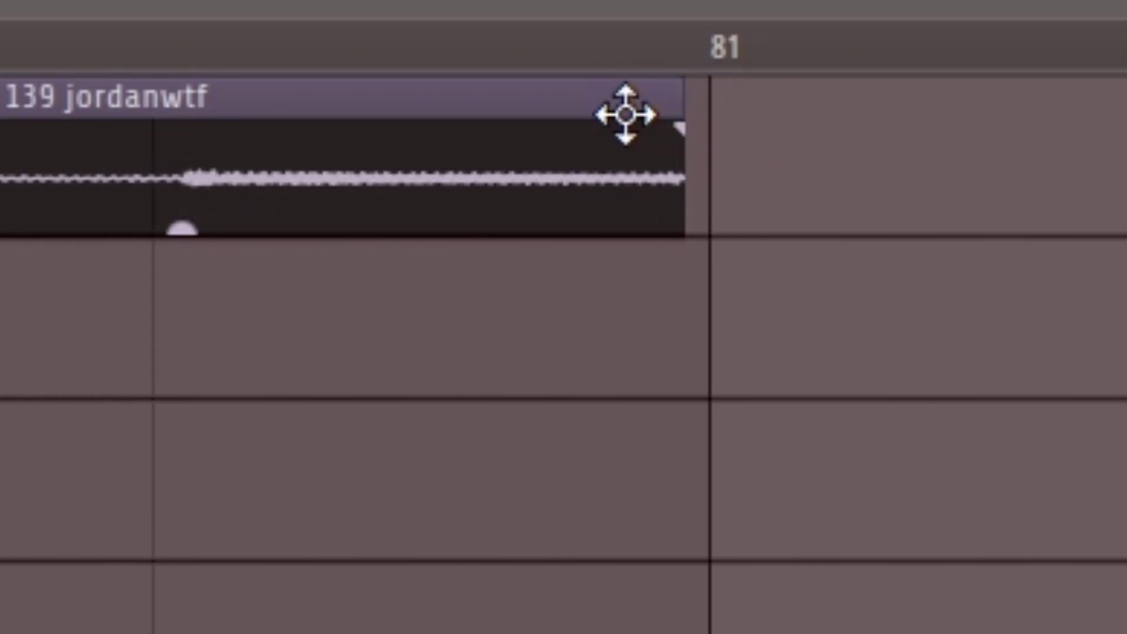
scroll(668, 229, "down", 10)
scroll(389, 139, "up", 5)
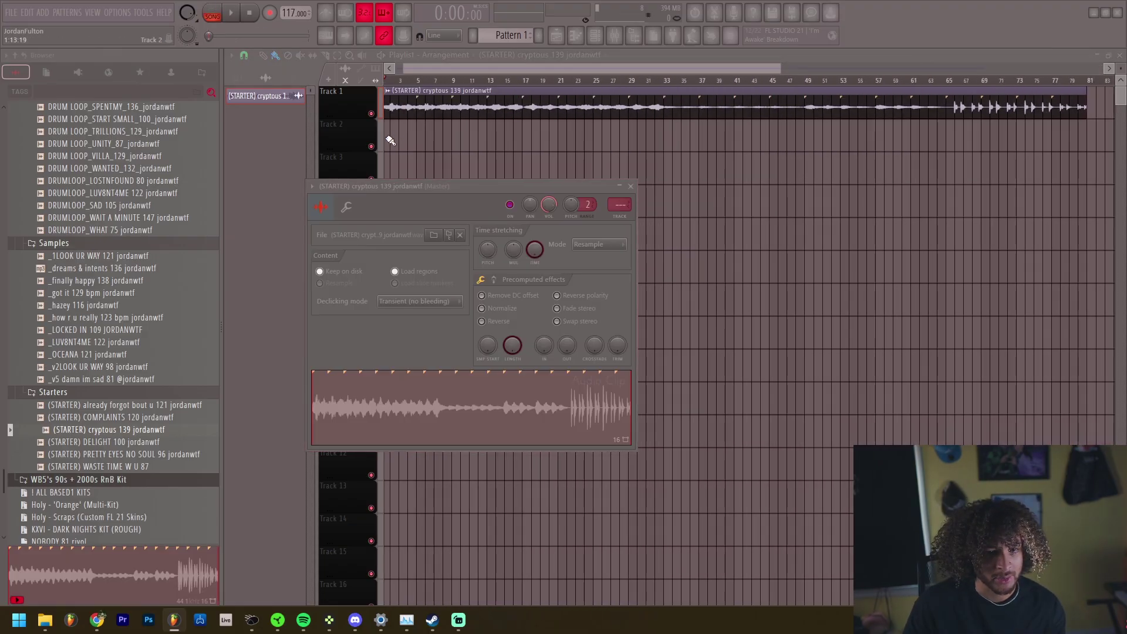
Play the starter clip from the beginning and open its sample settings to adjust the time-stretching pitch.
left_click_drag(421, 69, 395, 69)
key("space")
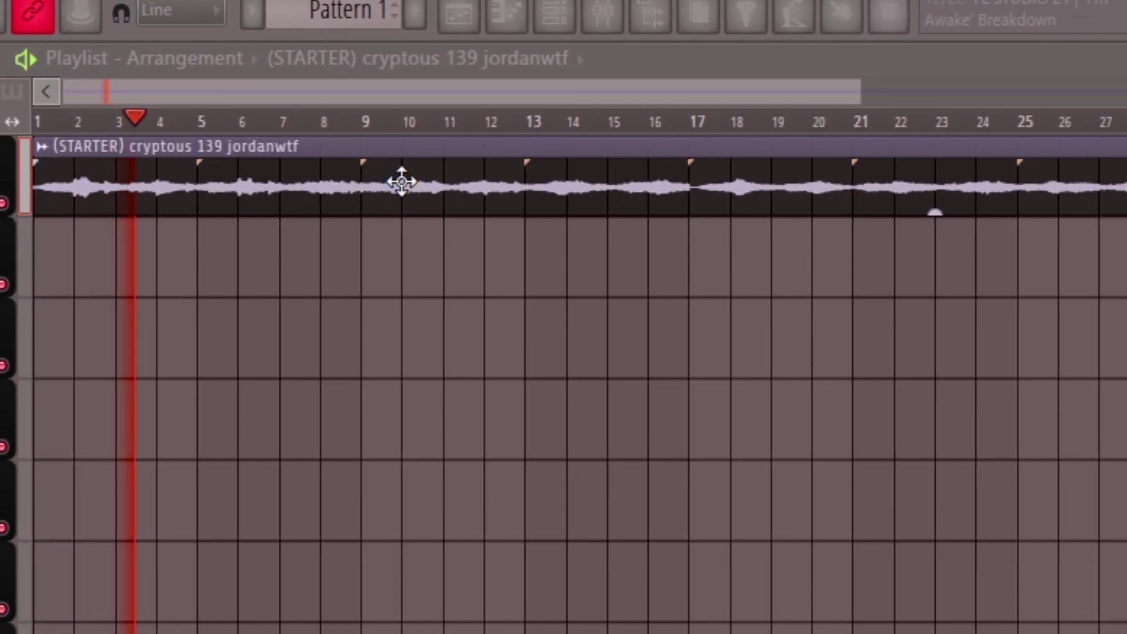
double_click(410, 182)
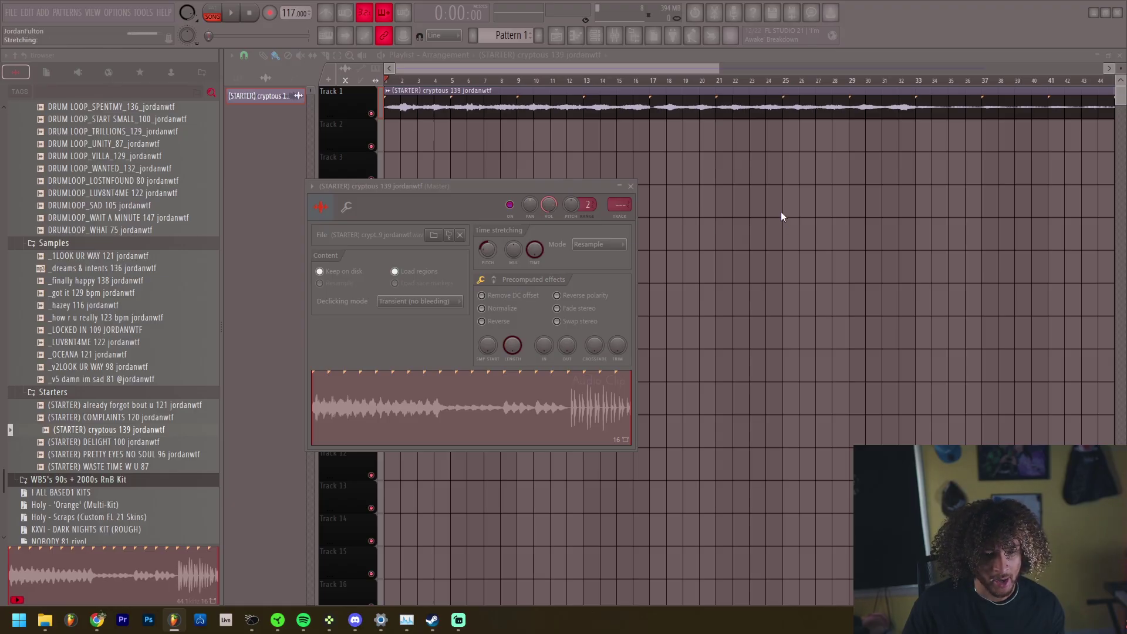
Set the length of Pattern 1 to 8 bars in the channel rack.
scroll(87, 252, "up", 15)
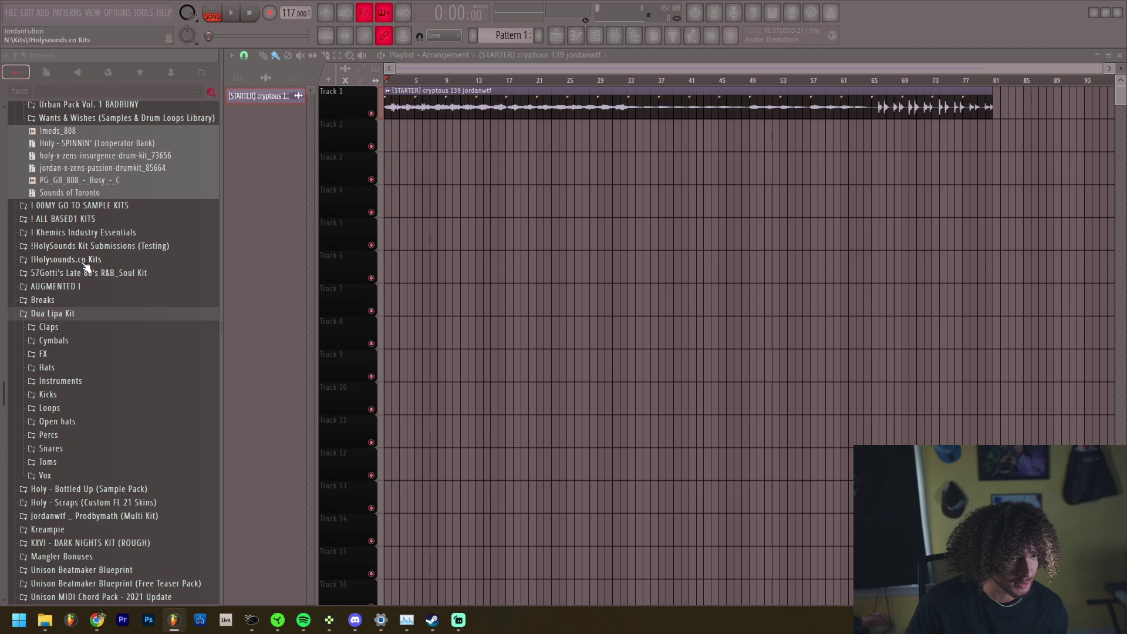
scroll(87, 267, "down", 4)
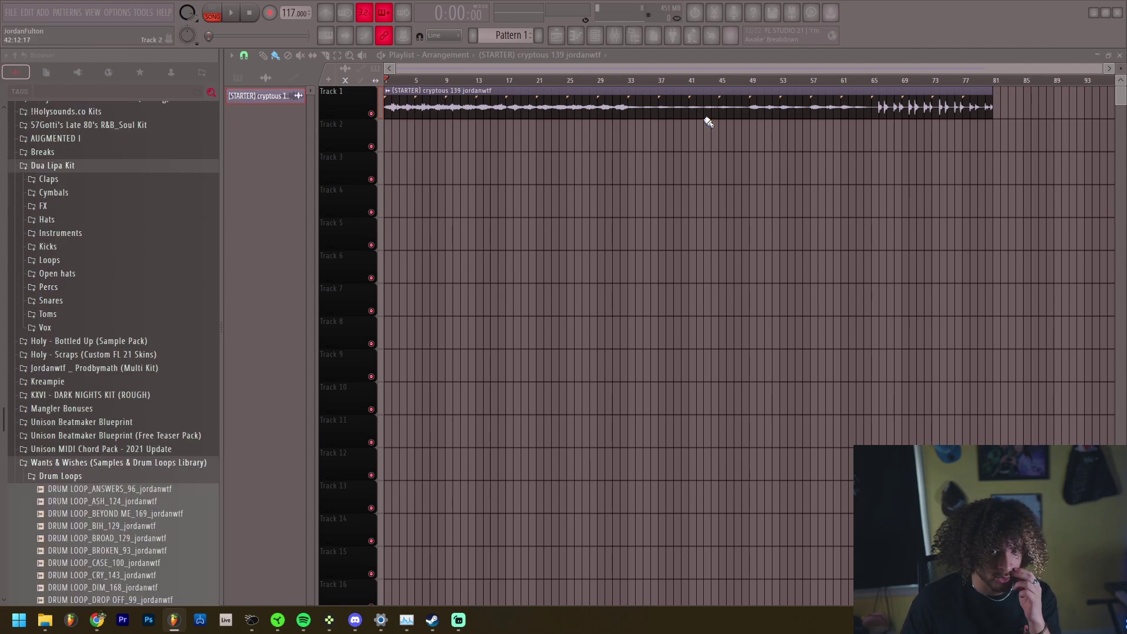
left_click(595, 36)
left_click(968, 138)
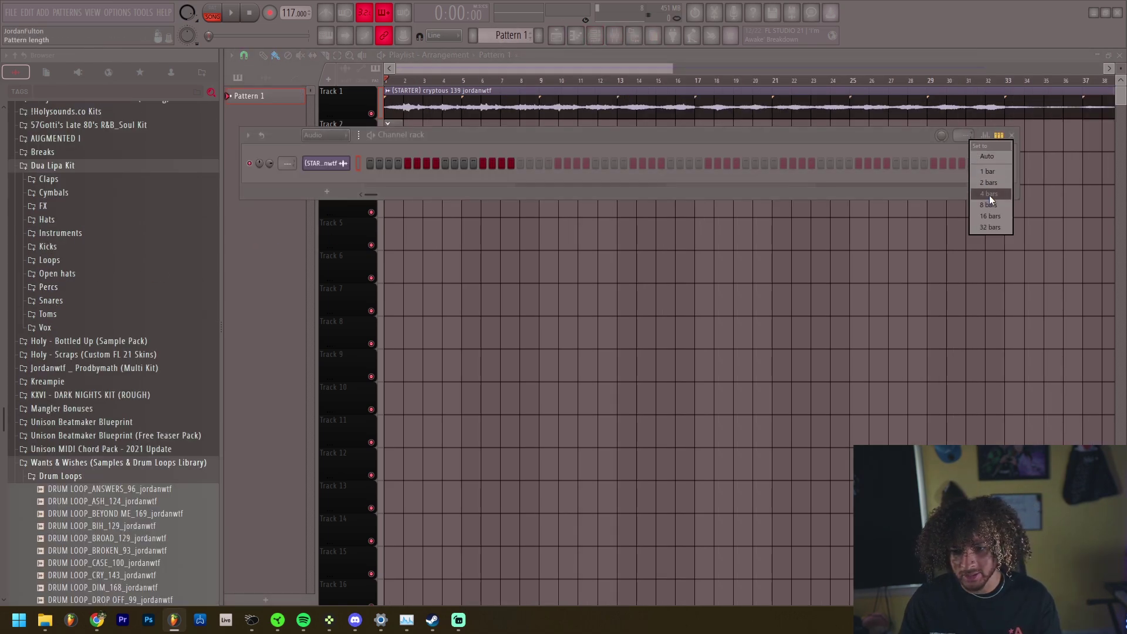
left_click(990, 212)
Place Pattern 1 on Track 2 at bar 1 and duplicate it until it reaches the sample's end at bar 81.
right_click(908, 327)
scroll(908, 327, "down", 4)
left_click_drag(472, 151, 395, 133)
key("ctrl+b")
key("ctrl+b")
key("ctrl+b")
key("ctrl+b")
key("ctrl+b")
key("ctrl+b")
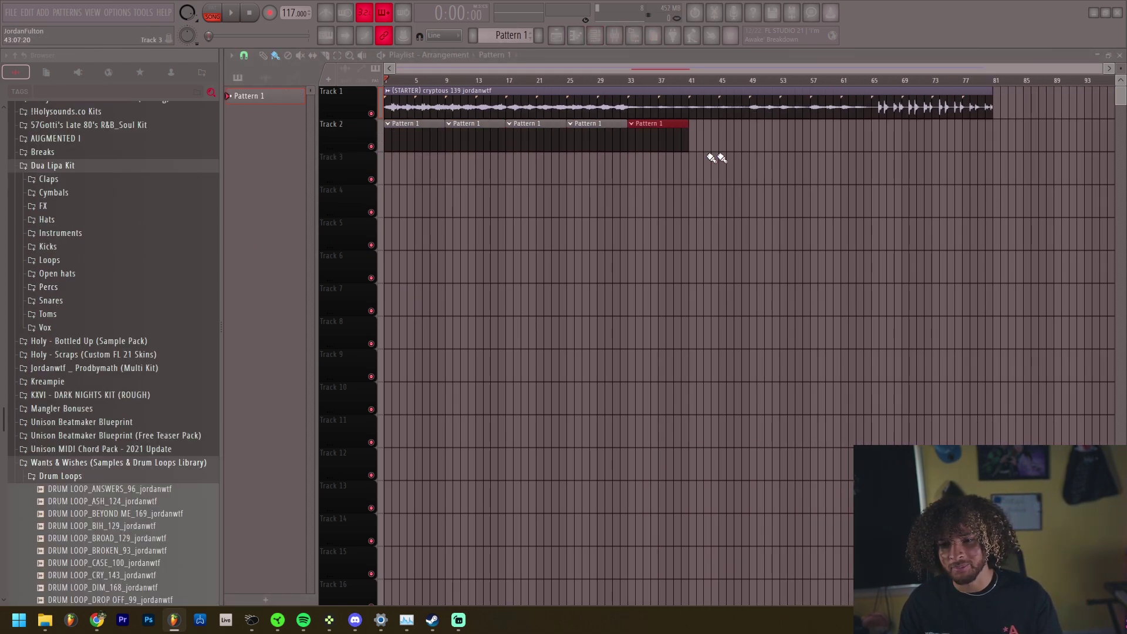
key("ctrl+a")
key("ctrl+d")
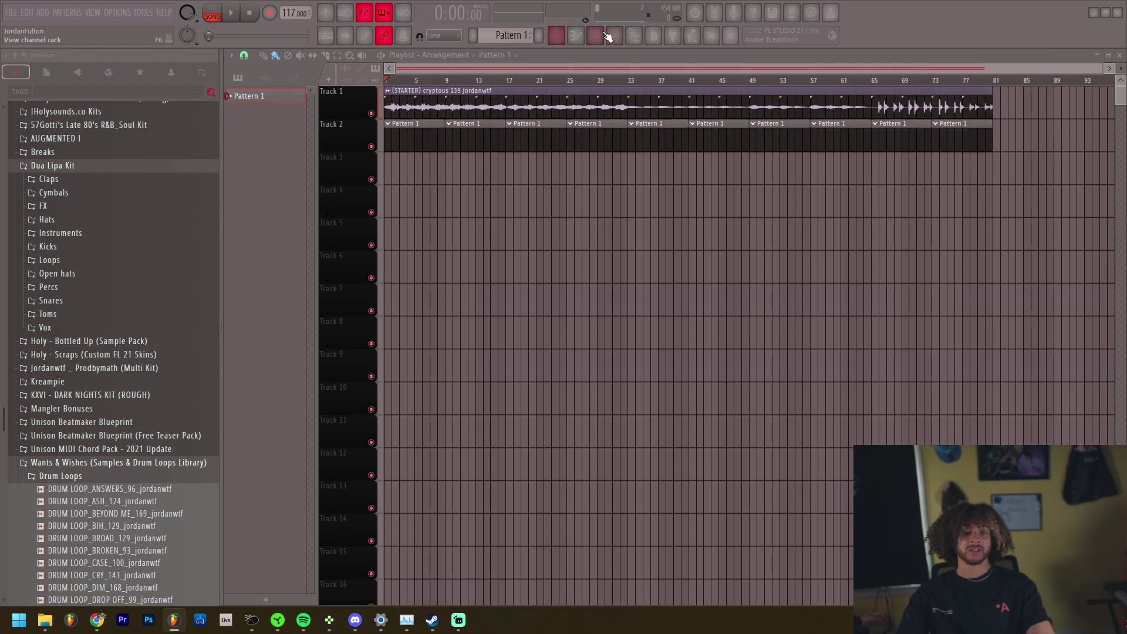
Load Snare 14 and Snare 09 - Don't Start Now from the Dua Lipa Kit as new channels.
left_click(600, 35)
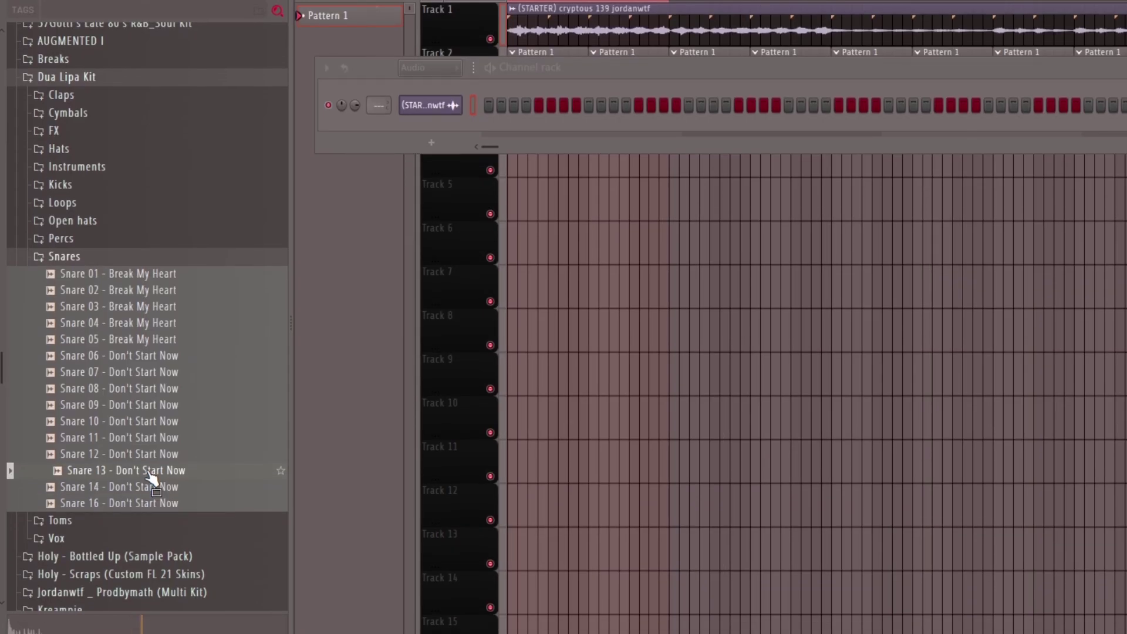
left_click(160, 488)
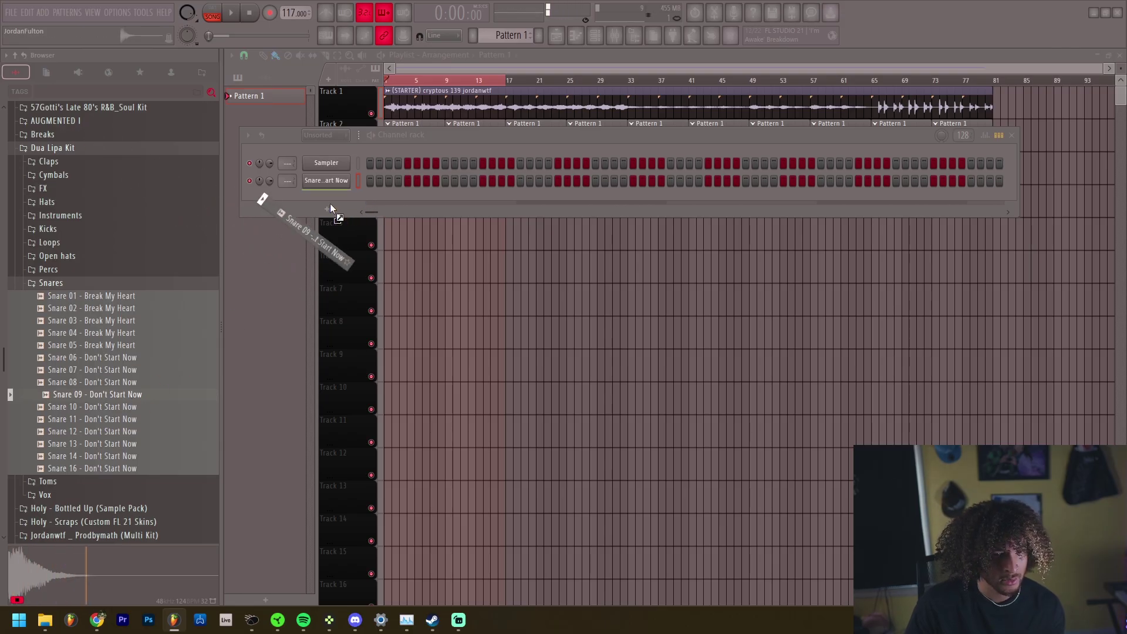
left_click_drag(330, 208, 329, 203)
left_click(338, 172)
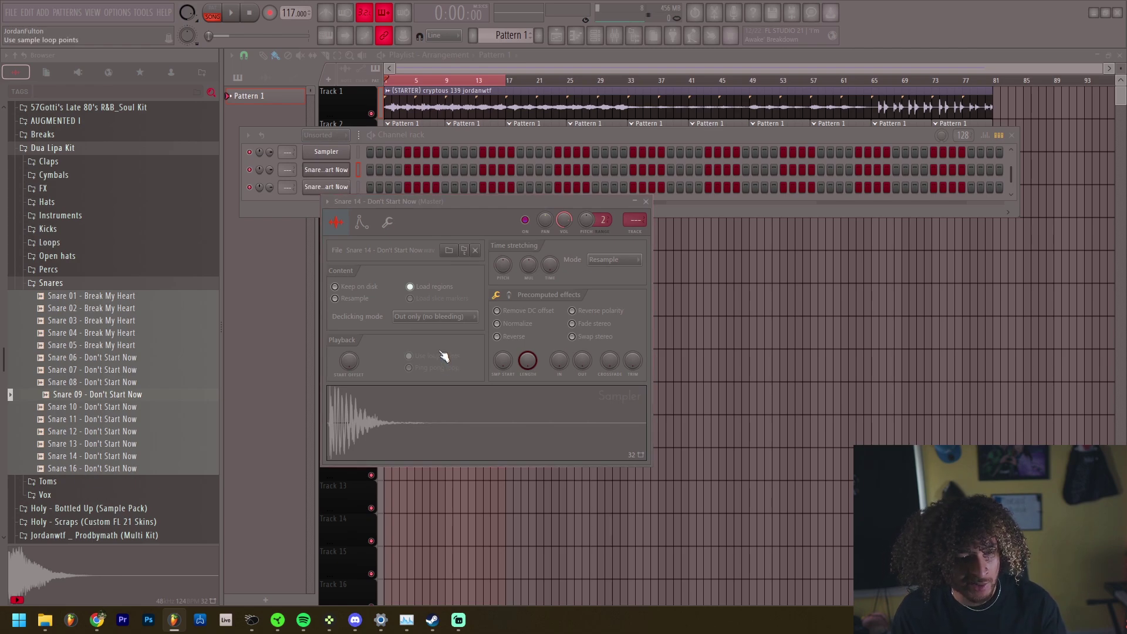
Add Hat 04 - Don't Start Now from the Dua Lipa Kit's Hats folder as a new channel.
left_click(110, 283)
scroll(110, 284, "up", 16)
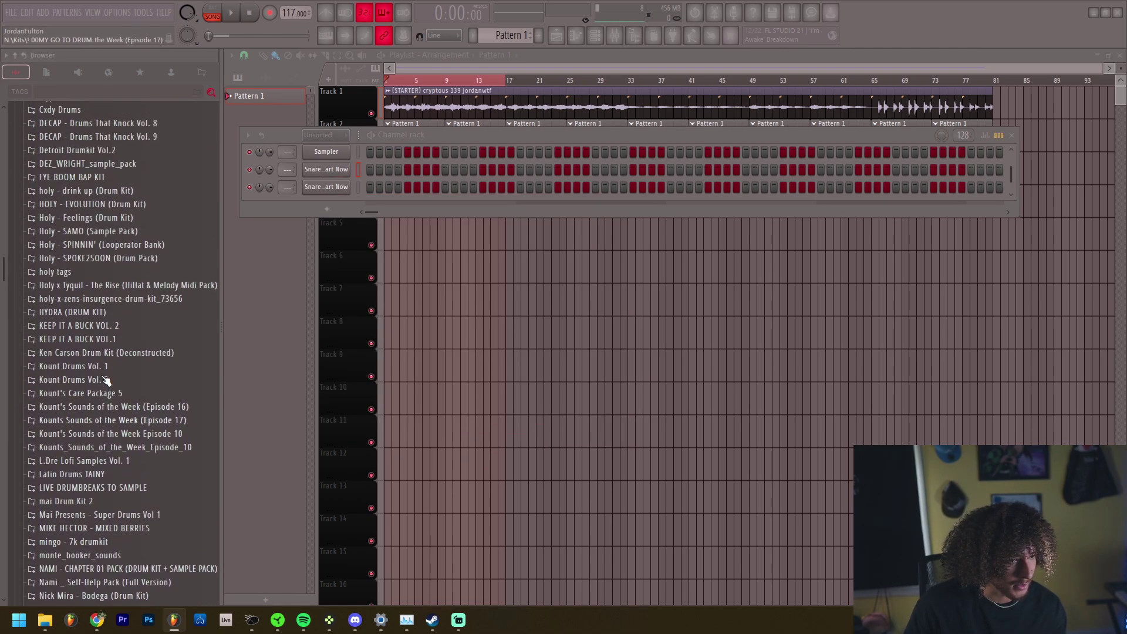
scroll(106, 352, "up", 5)
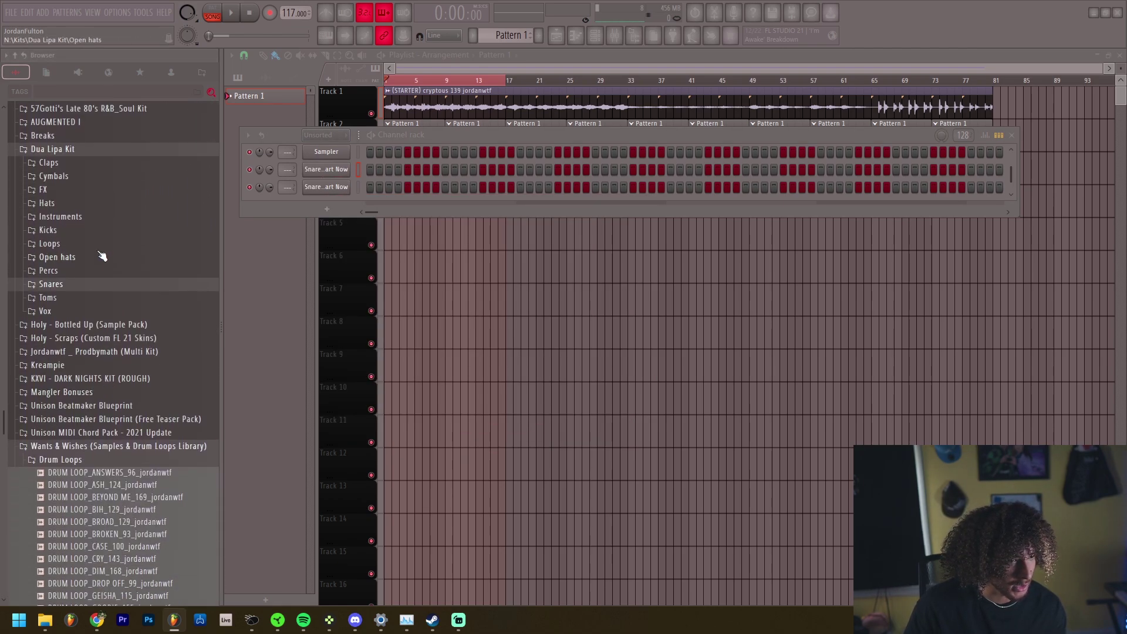
left_click(80, 202)
left_click_drag(100, 251, 142, 247)
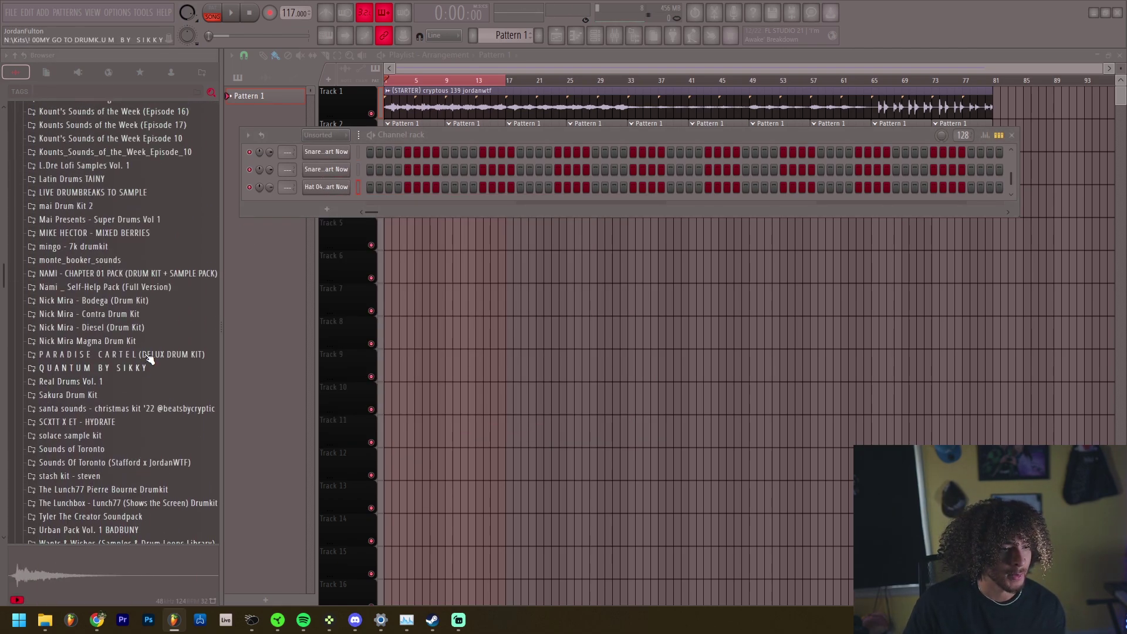
Add a Holy - SPOKE2SOON drum sample channel and a Kontakt 7 channel with Scarbee Rickenbacker Bass - Palm Muted.
scroll(111, 352, "up", 10)
left_click(327, 262)
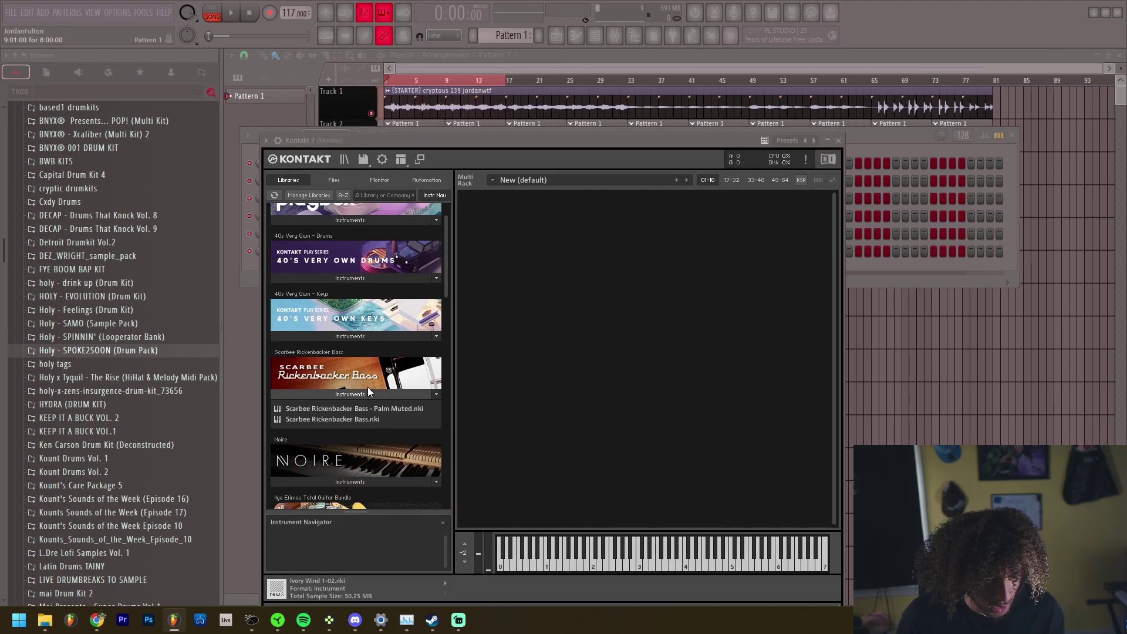
left_click_drag(637, 292, 635, 293)
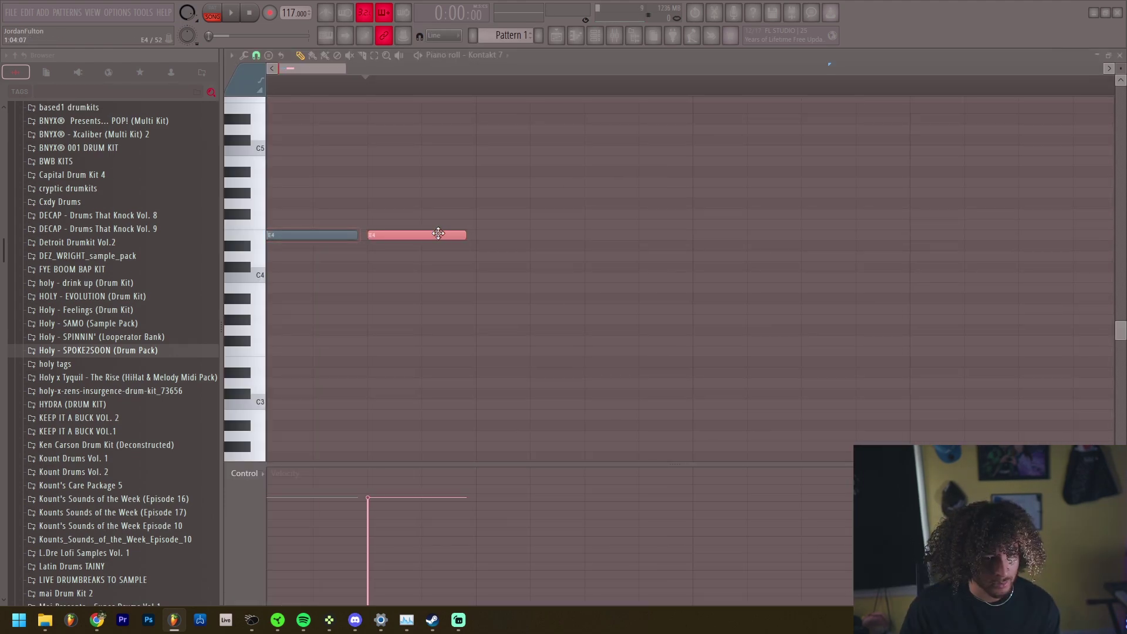
Lower the second bass note's velocity and duplicate the group of four E4 notes.
left_click(322, 544)
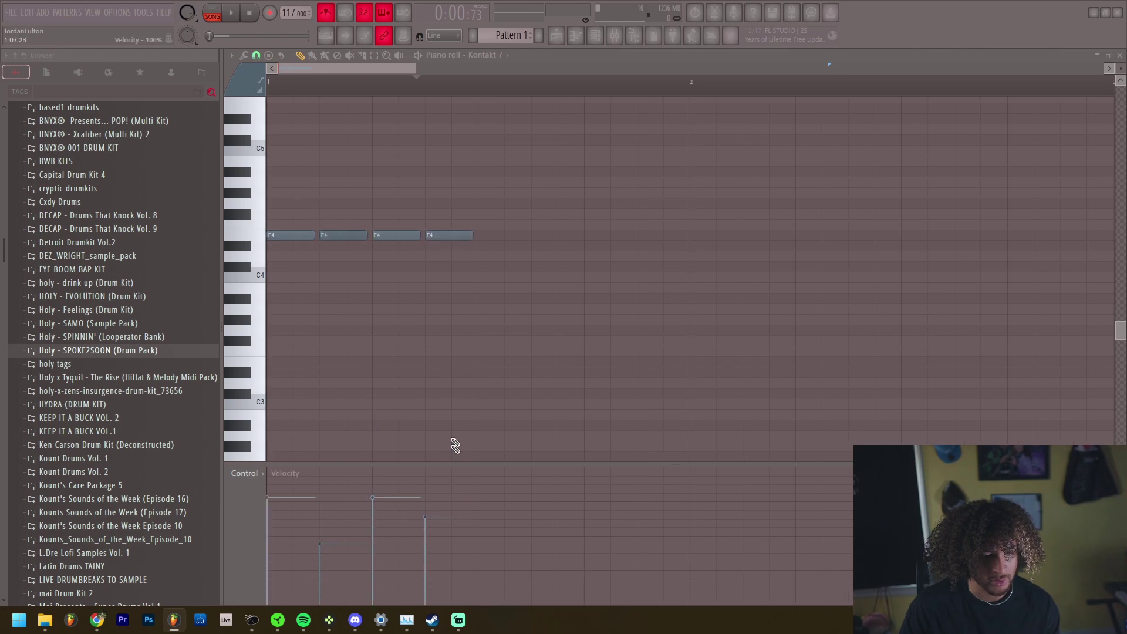
key("ctrl+a")
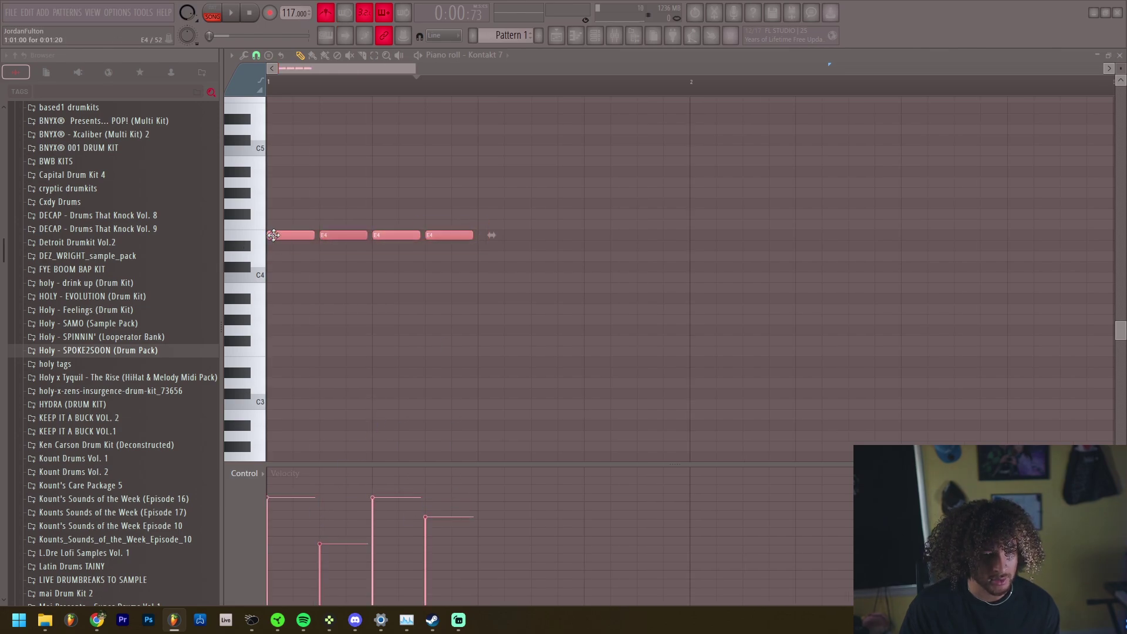
key("ctrl+b")
scroll(520, 219, "down", 2)
Extend the bass riff to four bars, with two bars on E3 followed by two bars on D3.
left_click(520, 219)
key("ctrl+b")
scroll(520, 219, "down", 3)
Play back the bass line and duplicate its four bars to fill all eight bars of the pattern.
key("space")
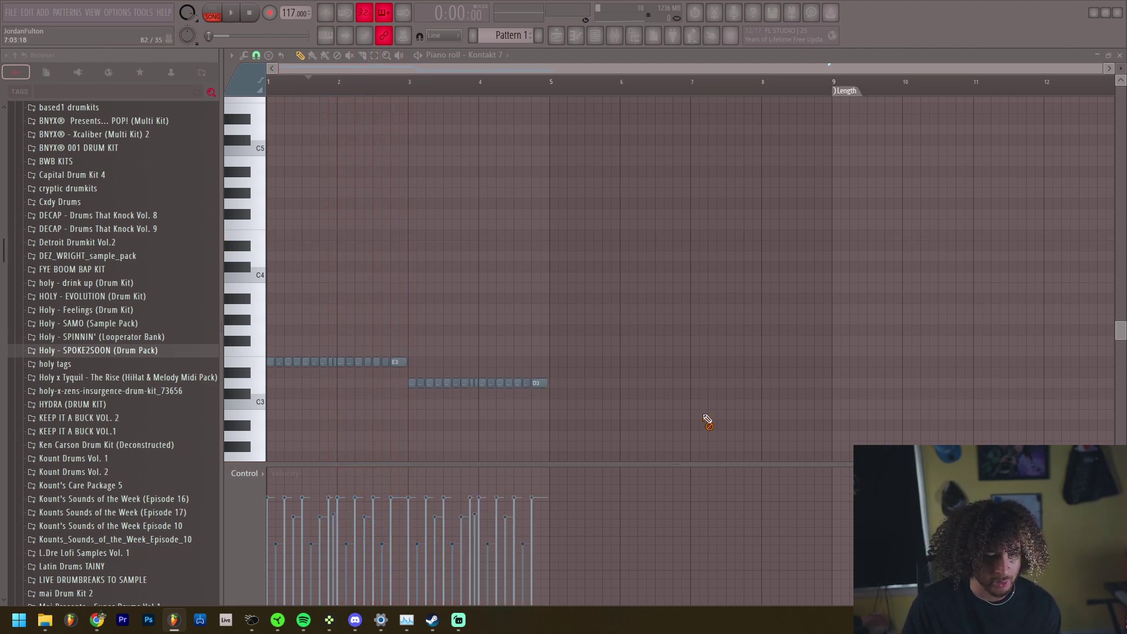
scroll(591, 354, "down", 1)
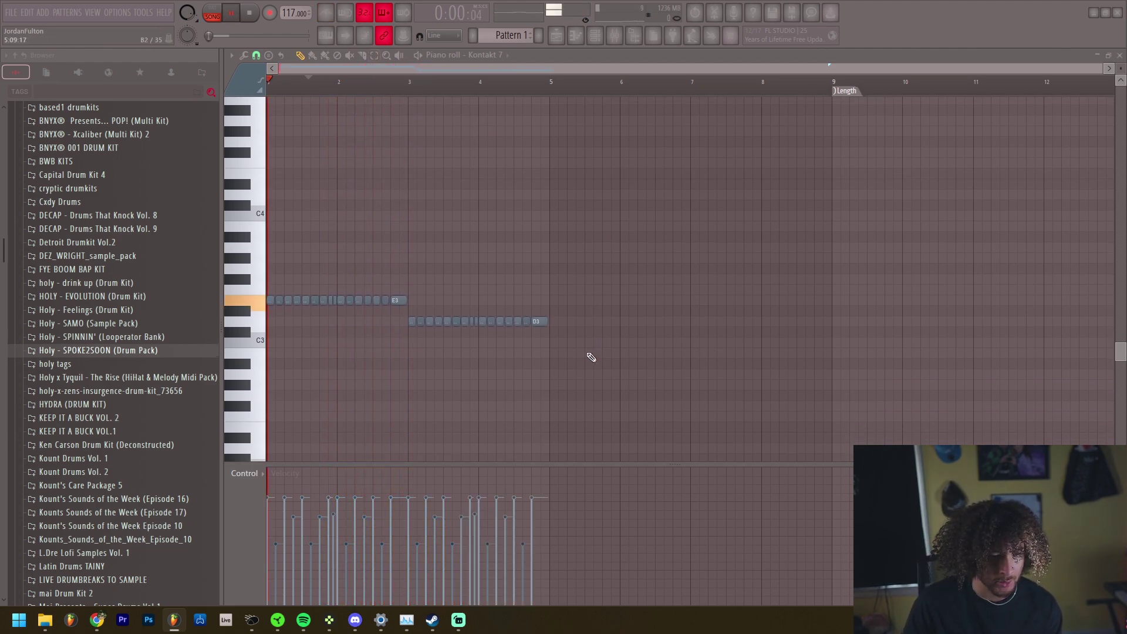
key("space")
key("ctrl+a")
Transpose the bass notes in bars 5 and 6 down to C3 and clear the selection.
left_click_drag(398, 299, 544, 293)
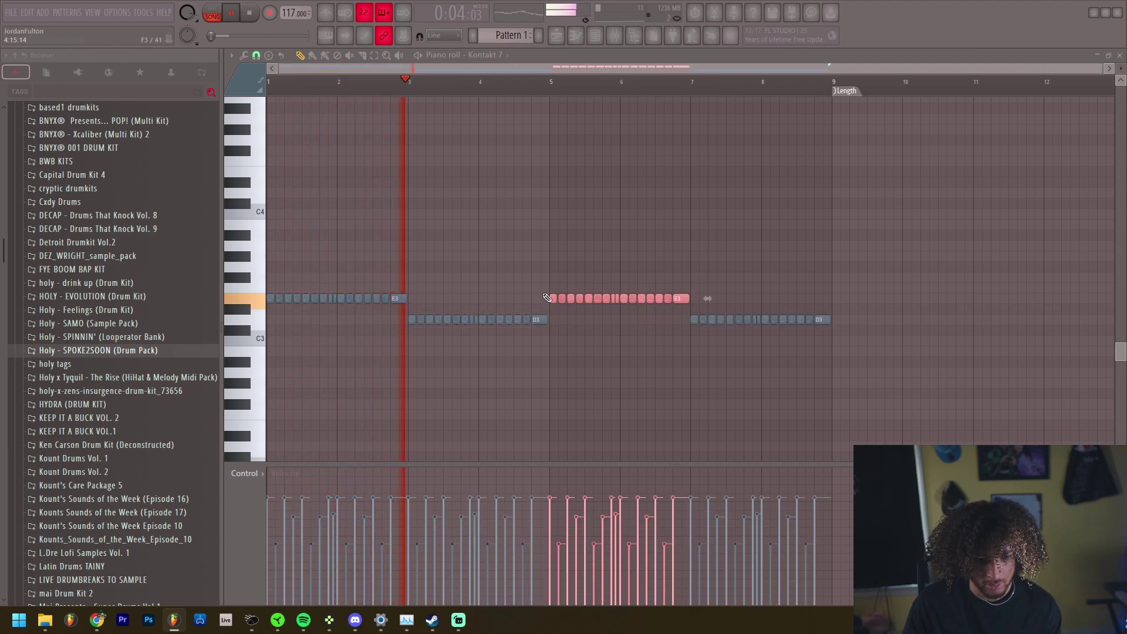
key("shift+Down")
key("shift+Down")
key("shift+Down")
key("shift+Down")
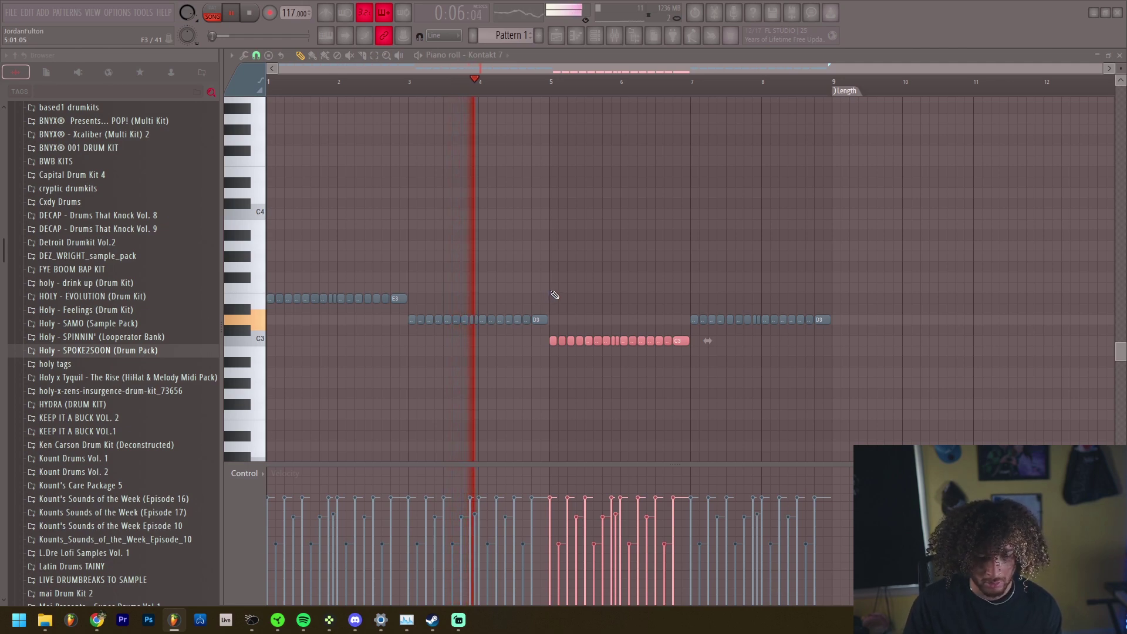
key("ctrl+d")
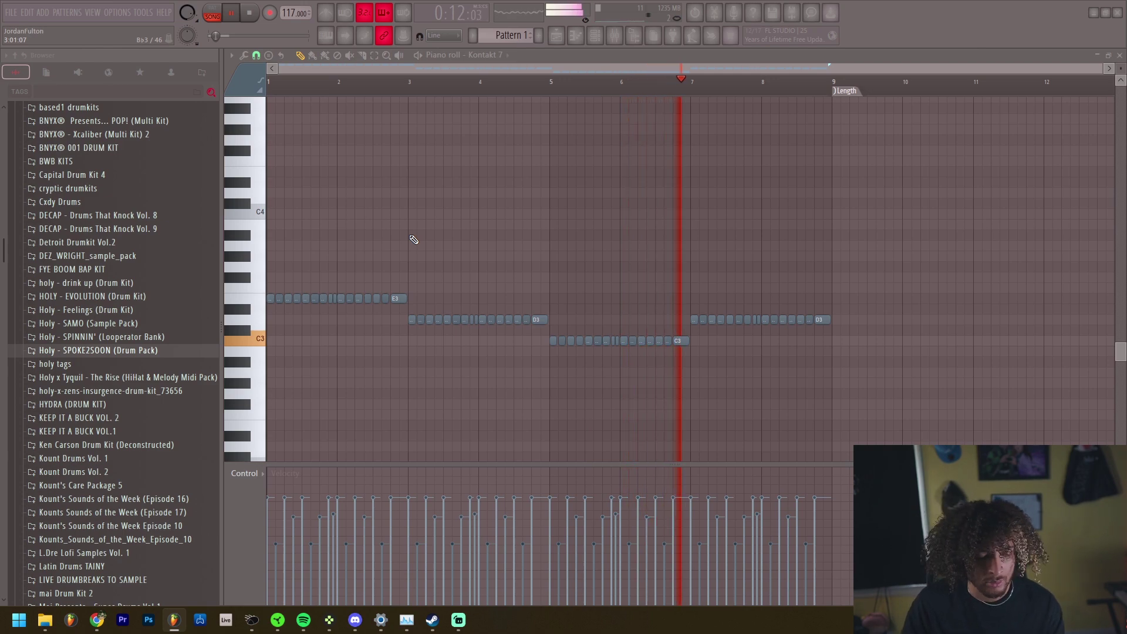
Stop playback and fill the SPOKE2SOON drum channel with a hit every 8 steps in the channel rack.
left_click(594, 36)
key("space")
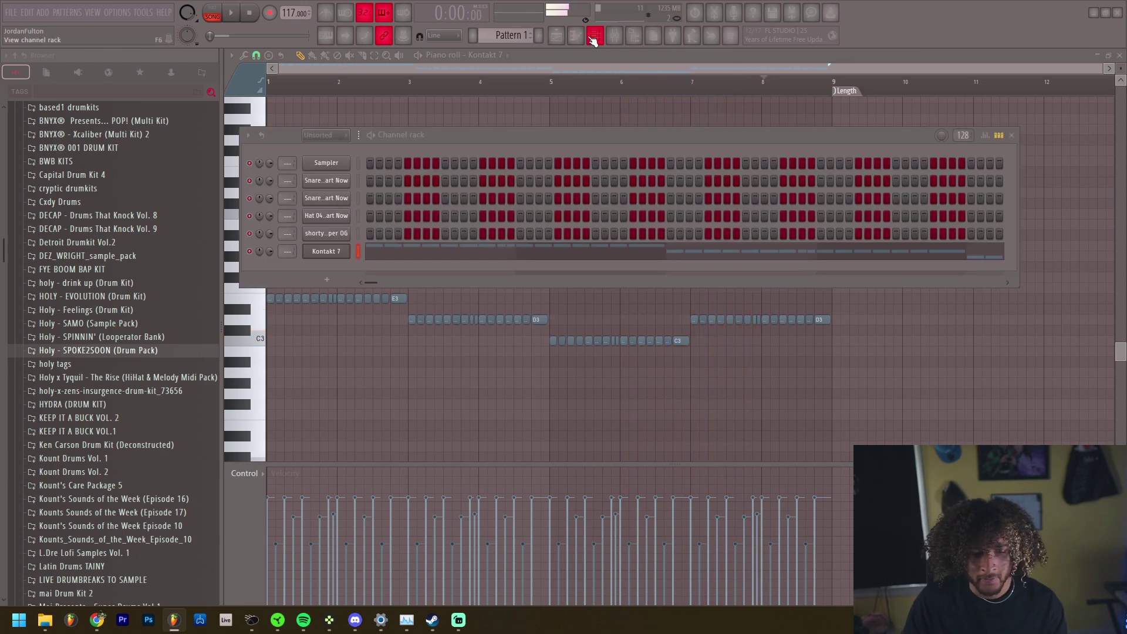
left_click(349, 239)
key("Escape")
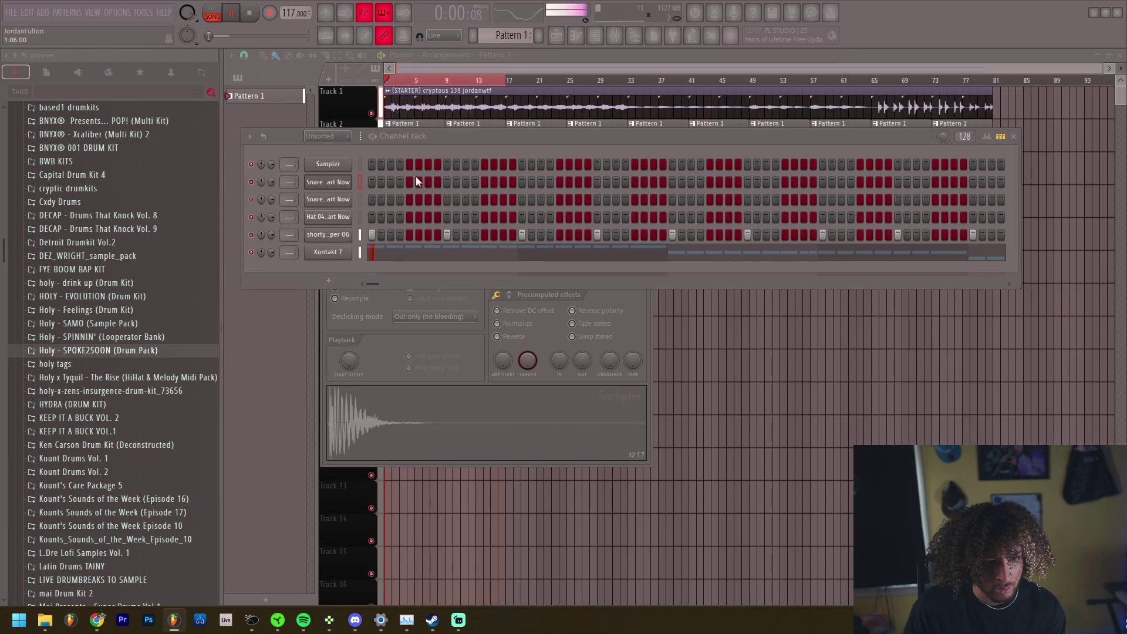
Enter and rework the Snare 14 hits on the second and fourth beats of the first two bars.
left_click(485, 182)
left_click(560, 182)
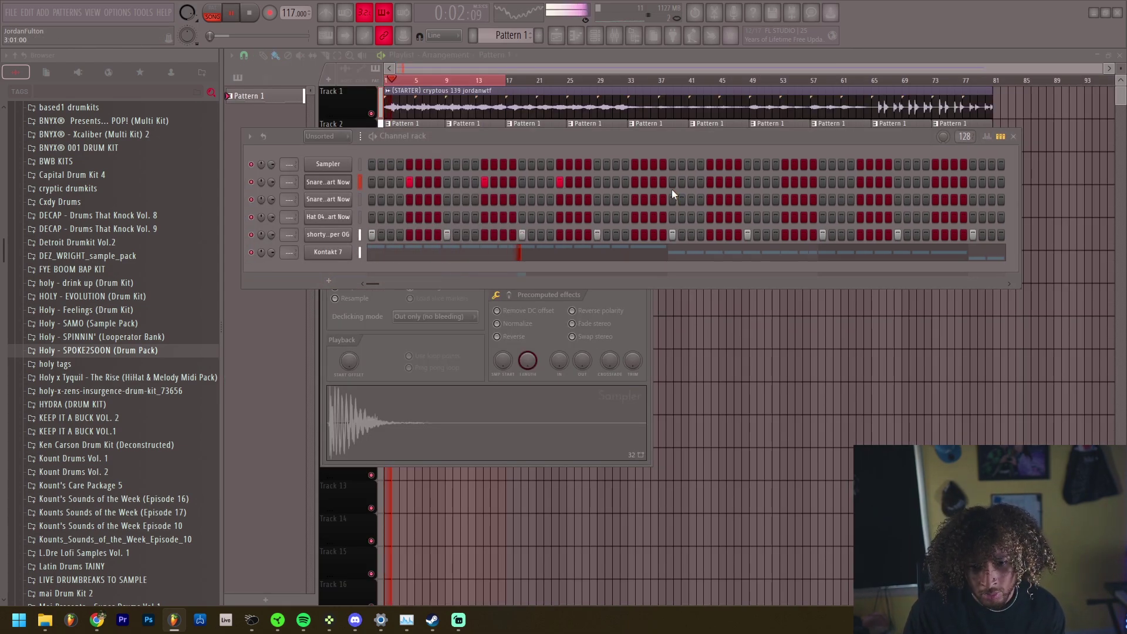
key("space")
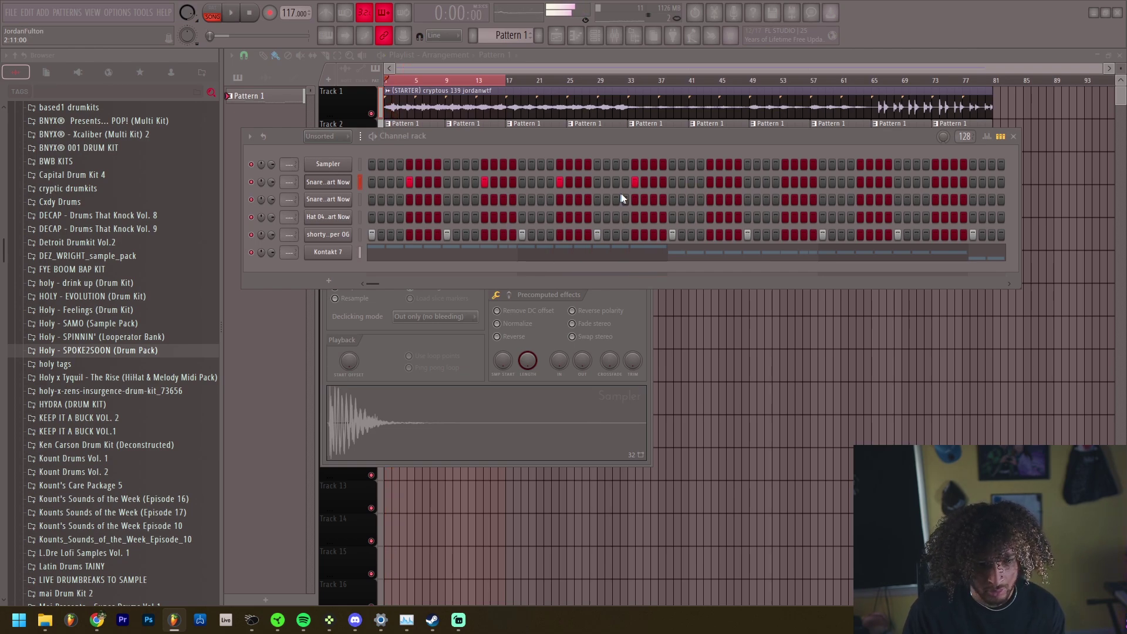
right_click(635, 183)
right_click(560, 183)
right_click(485, 182)
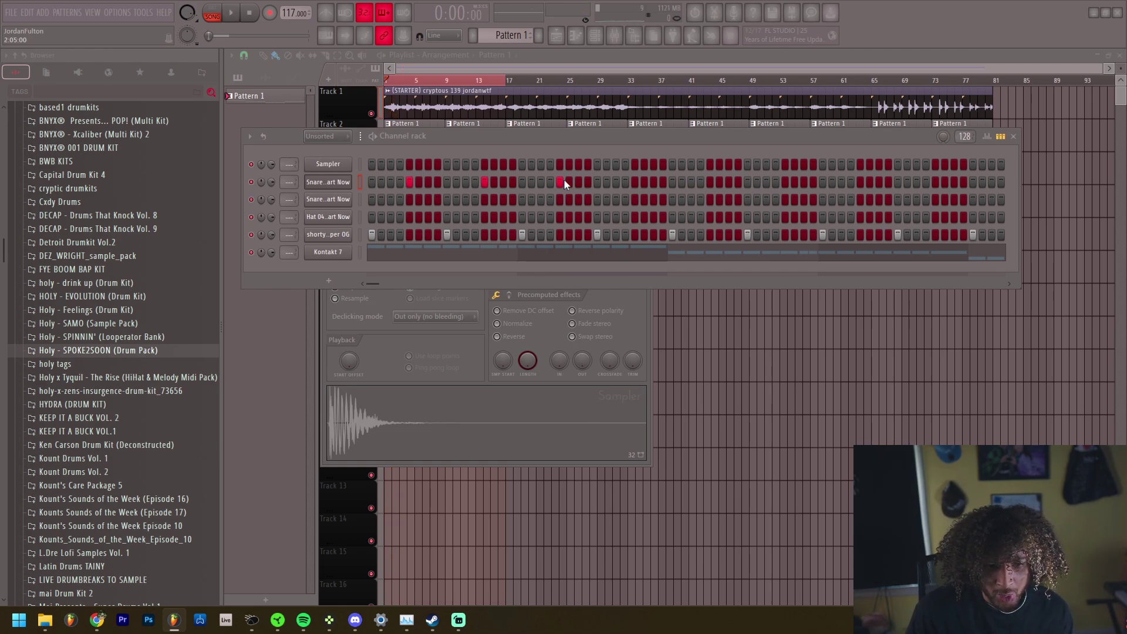
Repeat the two-bar Snare 14 pattern across the eight bars in its piano roll and play it back.
right_click(336, 200)
left_click(405, 183)
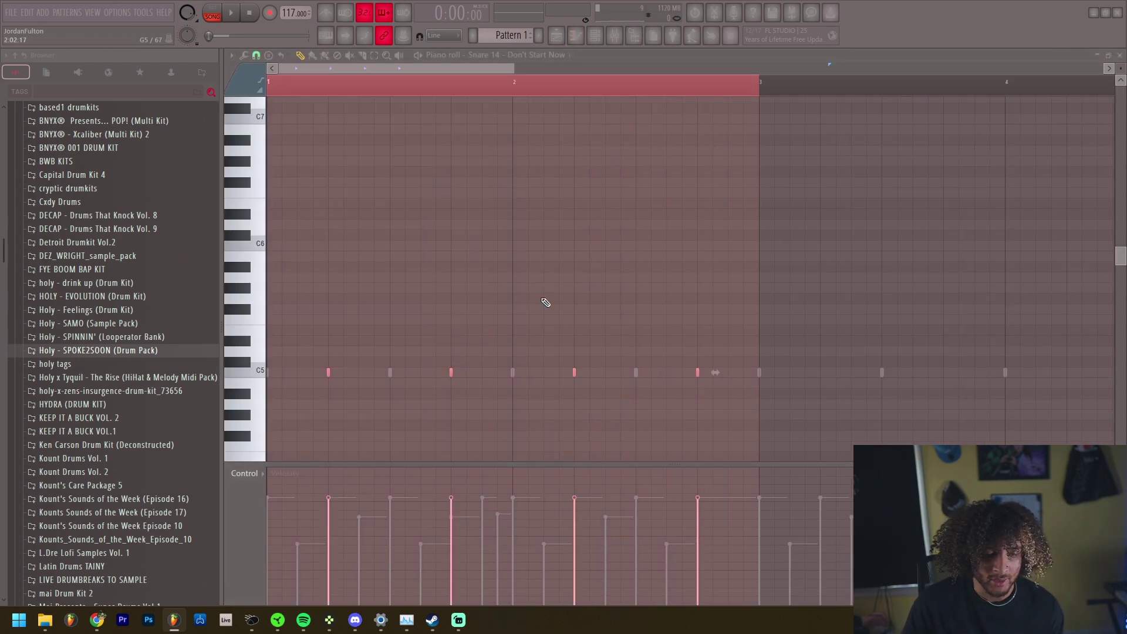
scroll(546, 302, "down", 5)
key("space")
key("F6")
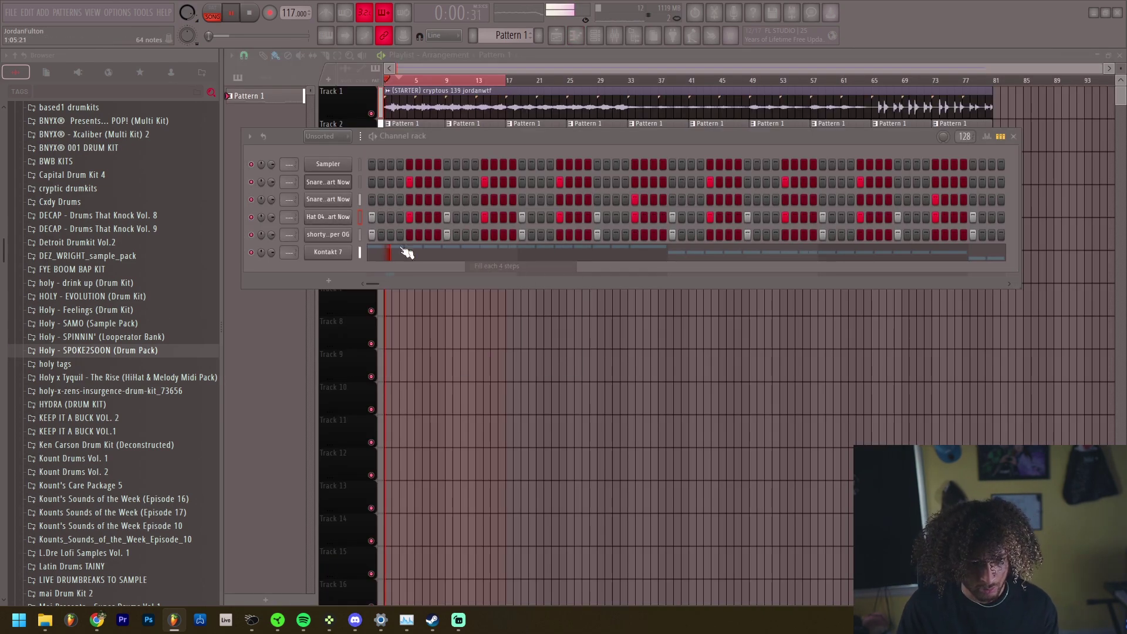
Duplicate the Hat 04 notes onto the offbeats in its piano roll to make eighth-note hats over eight bars.
right_click(352, 210)
left_click(385, 219)
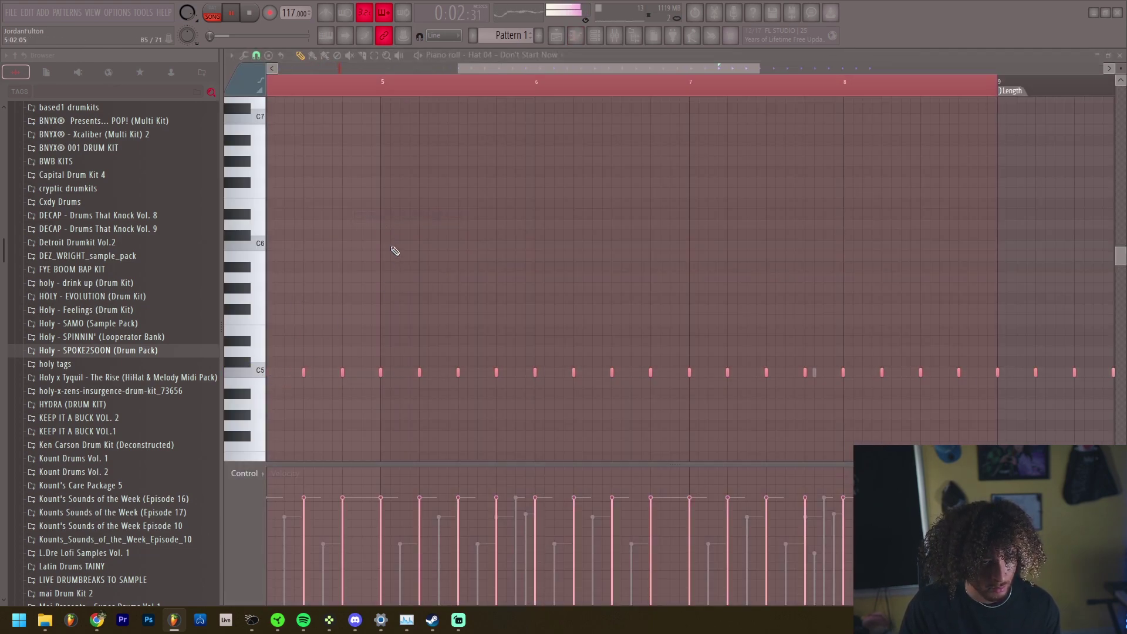
scroll(395, 251, "down", 5)
left_click_drag(436, 372, 173, 377)
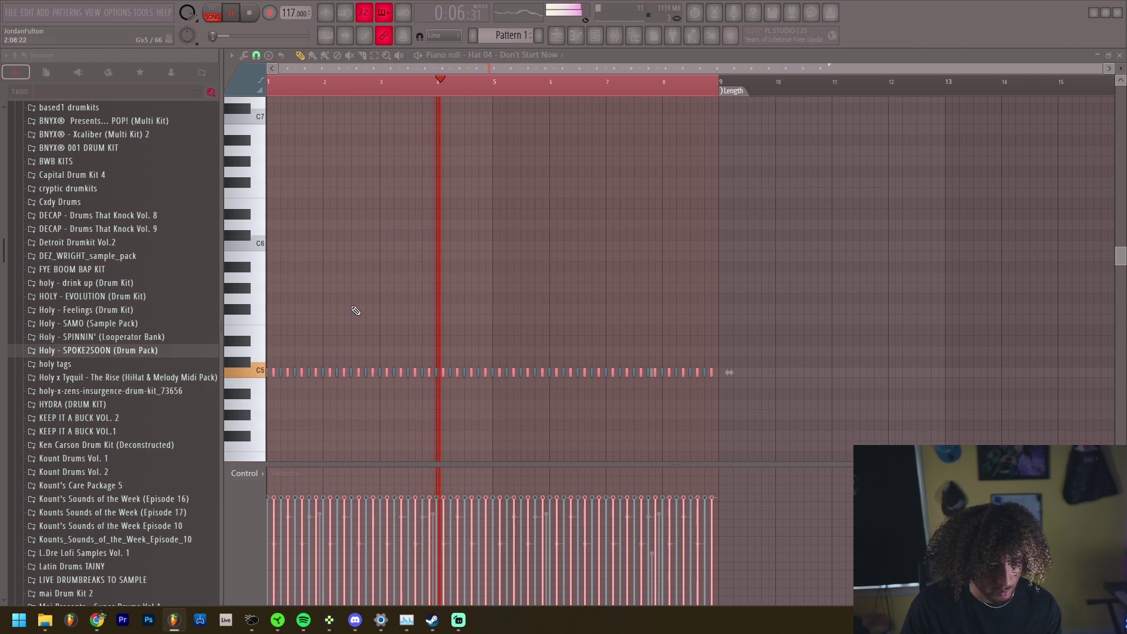
Reduce the velocity of the selected offbeat hats with level scaling and leave the piano roll.
key("alt+x")
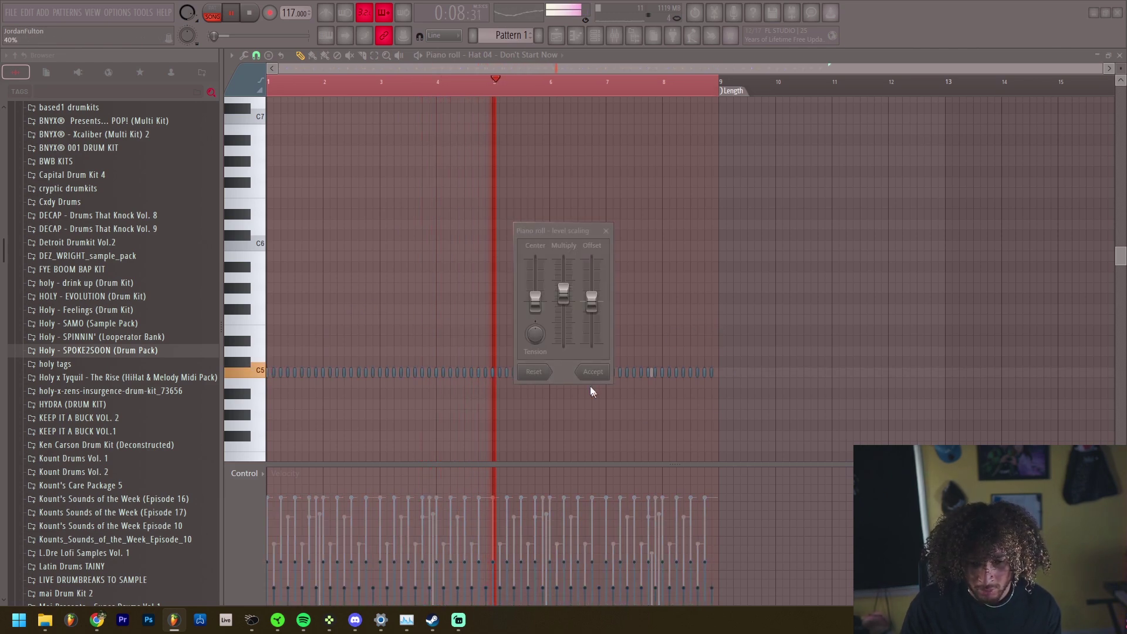
left_click(607, 373)
key("F7")
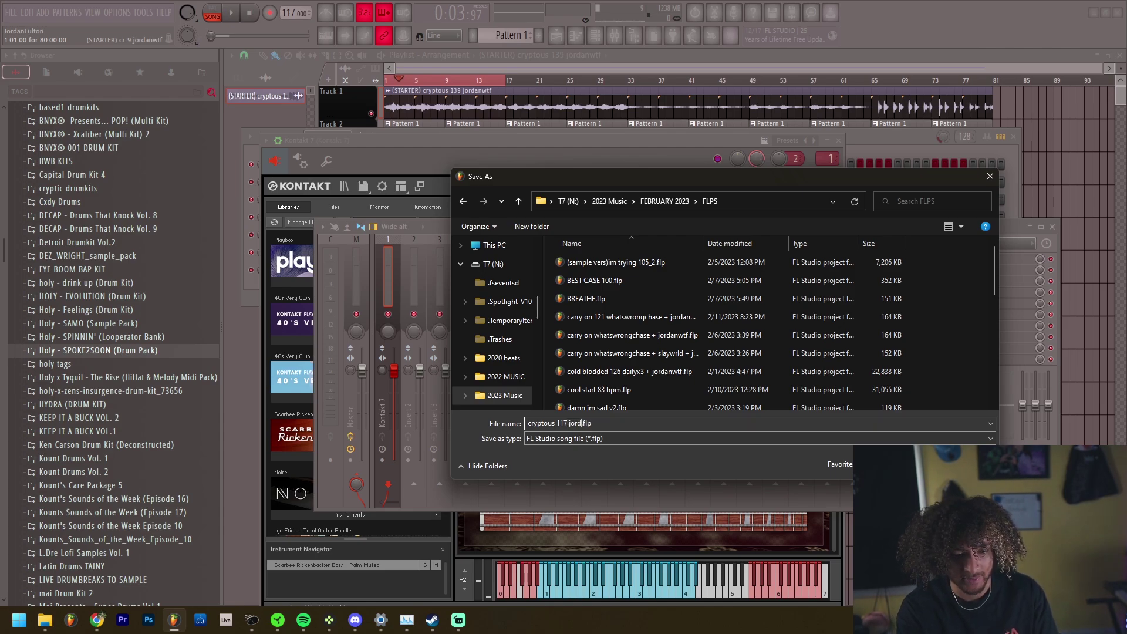
Save the project as cryptous 117 jordanwtf.flp in the FLPS folder.
key("Return")
Add Thermal to the second effect slot of the Kontakt 7 mixer track, load a preset and play it back.
left_click(947, 269)
left_click(531, 337)
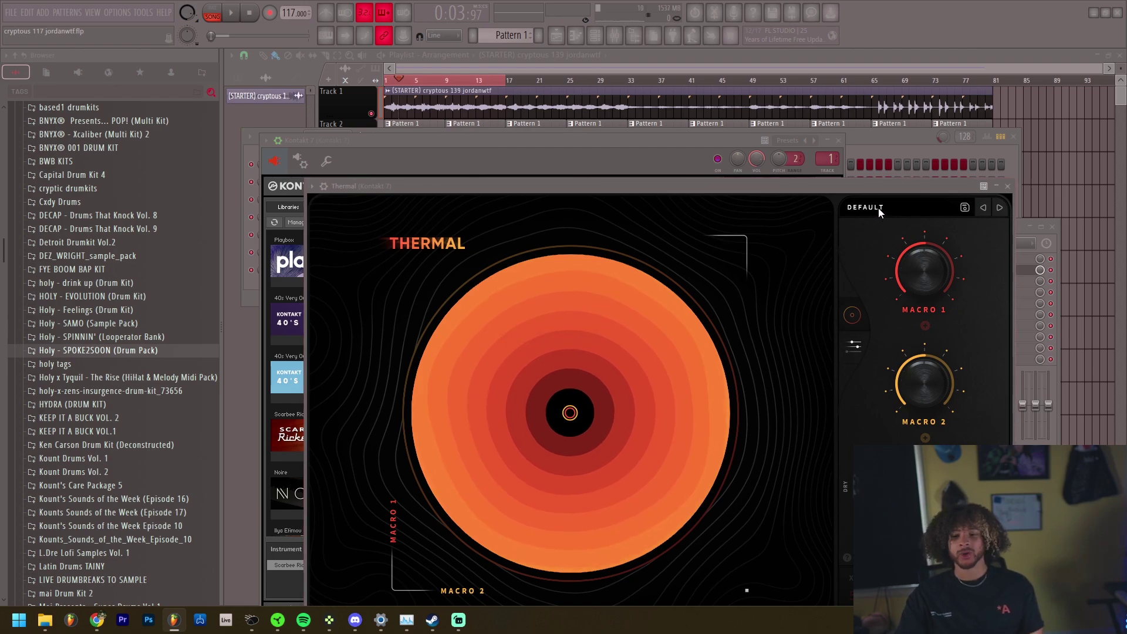
left_click(883, 204)
left_click(411, 328)
left_click(616, 341)
key("space")
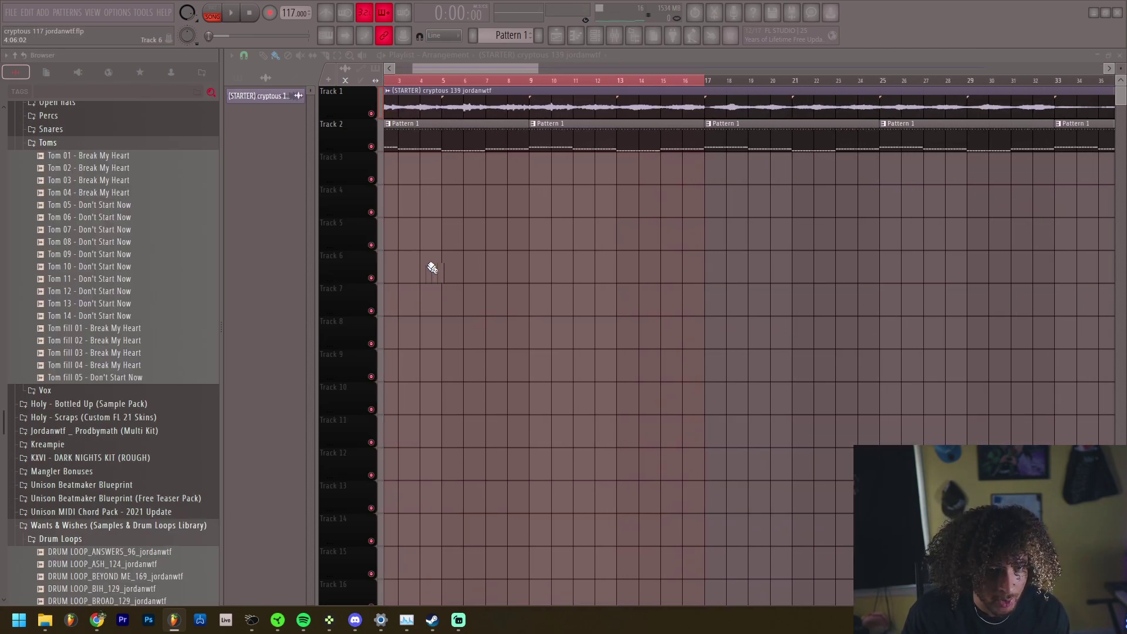
Audition the Tom fill samples in the Toms folder to choose a fill for the transition.
left_click(115, 328)
left_click(123, 353)
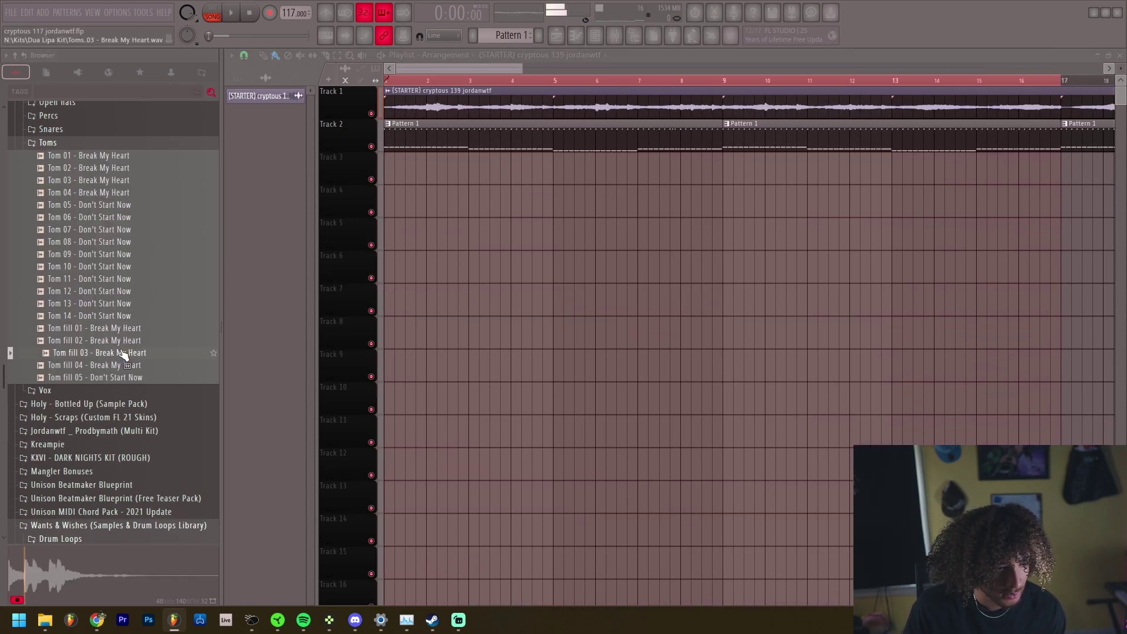
left_click_drag(126, 354, 520, 206)
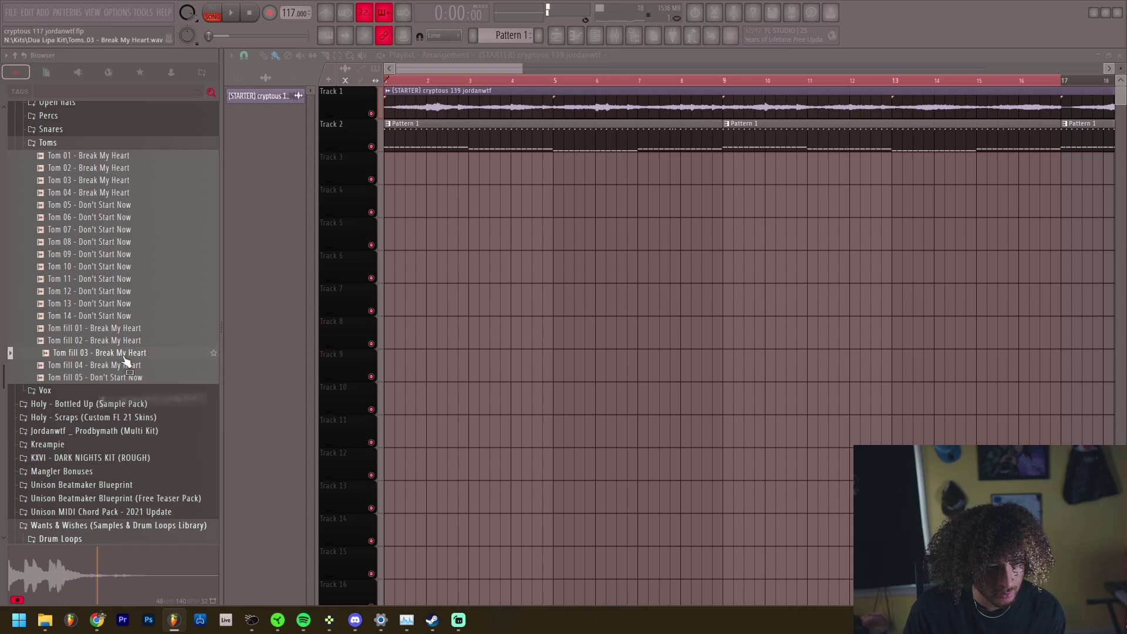
key("Up")
left_click(114, 365)
left_click(109, 378)
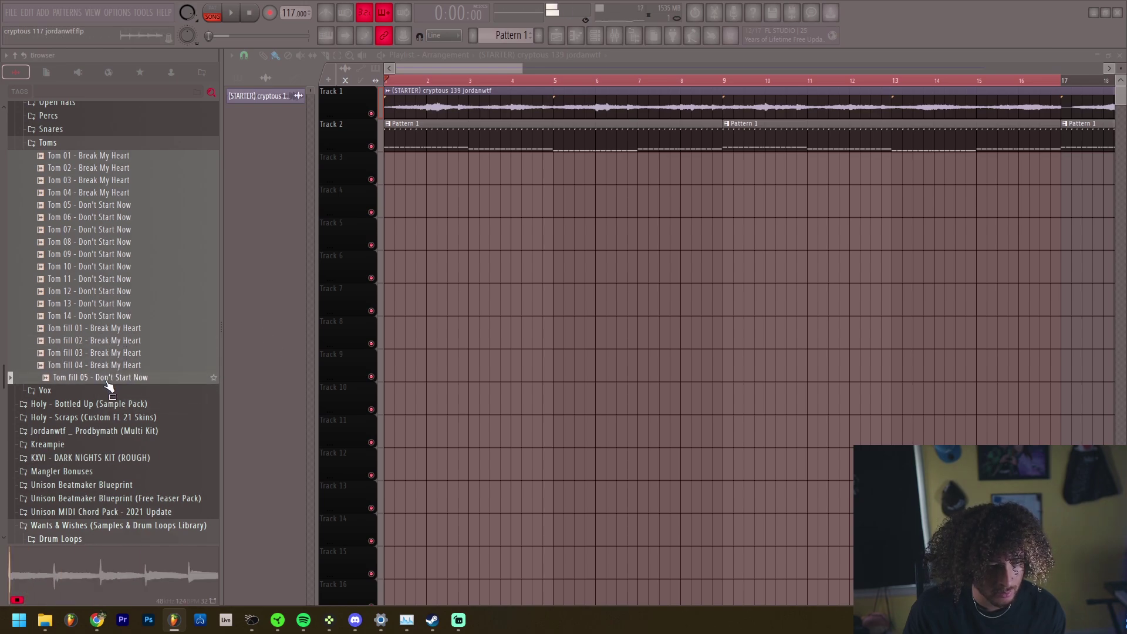
left_click(111, 367)
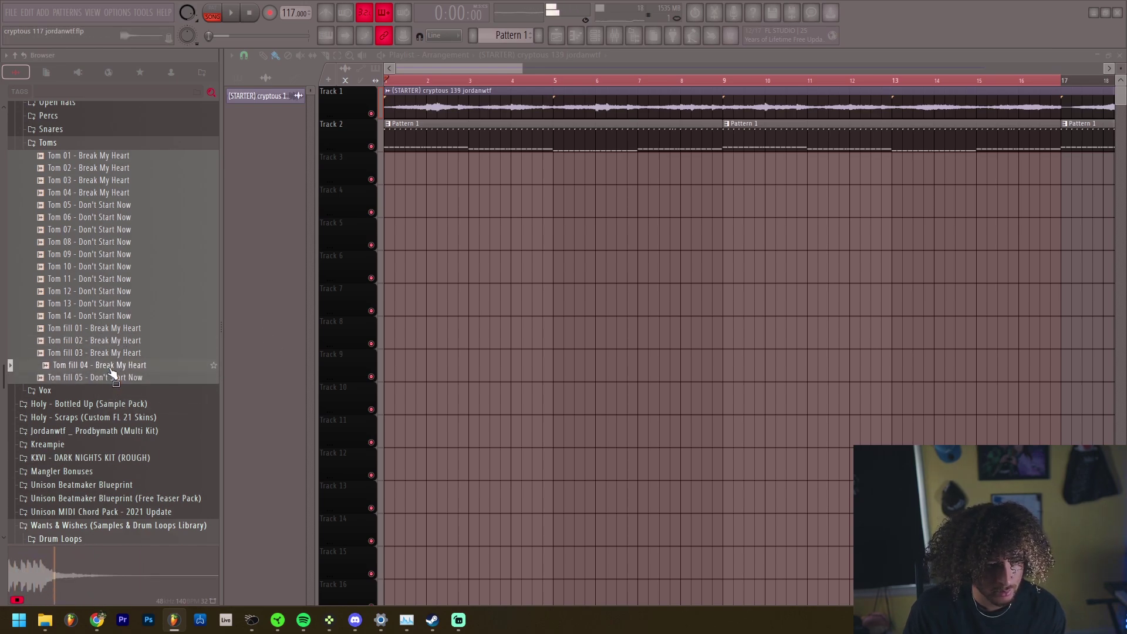
left_click(116, 330)
left_click(117, 345)
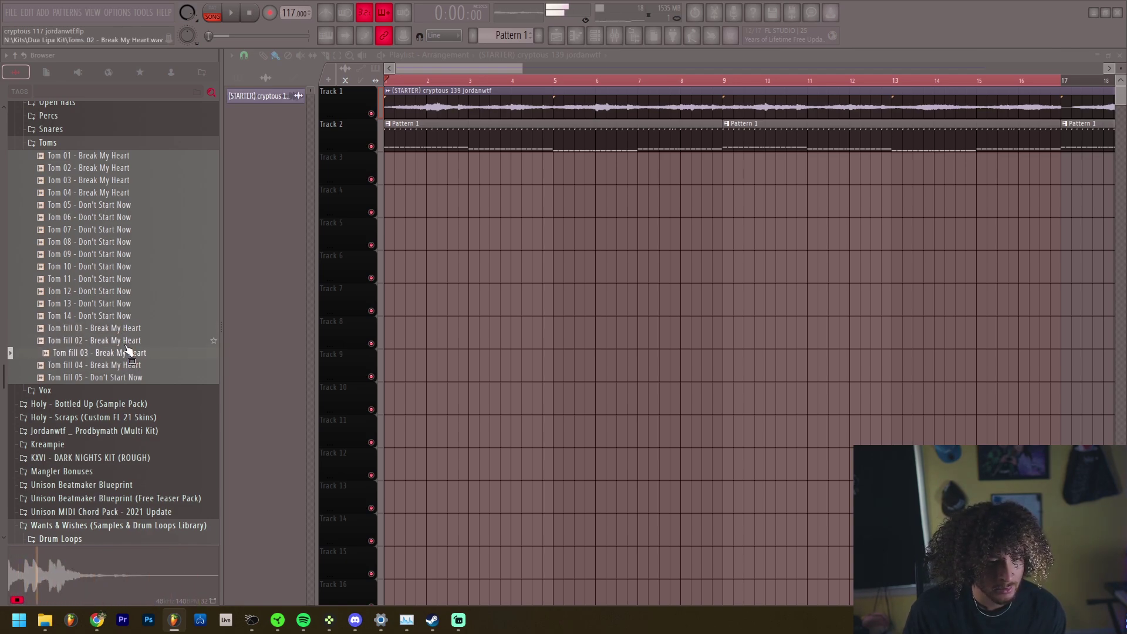
Place Tom fill 03 - Break My Heart on Track 4 just before bar 9, lower its clip volume and play it back.
left_click_drag(656, 193, 744, 210)
scroll(763, 214, "up", 3)
key("space")
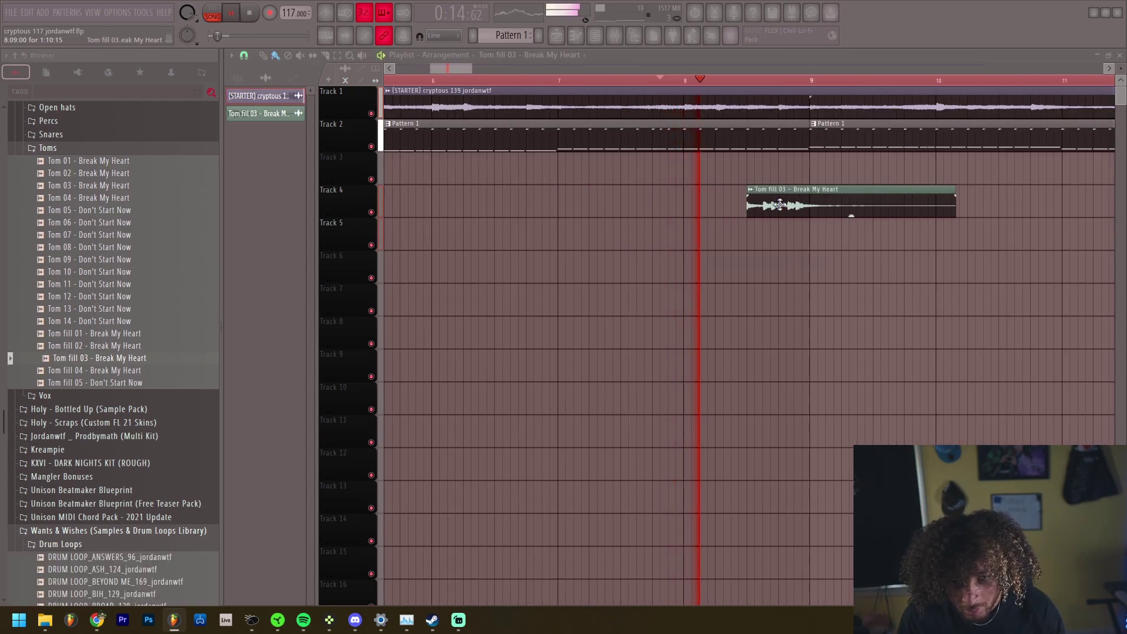
left_click_drag(850, 209, 850, 215)
key("space")
key("space")
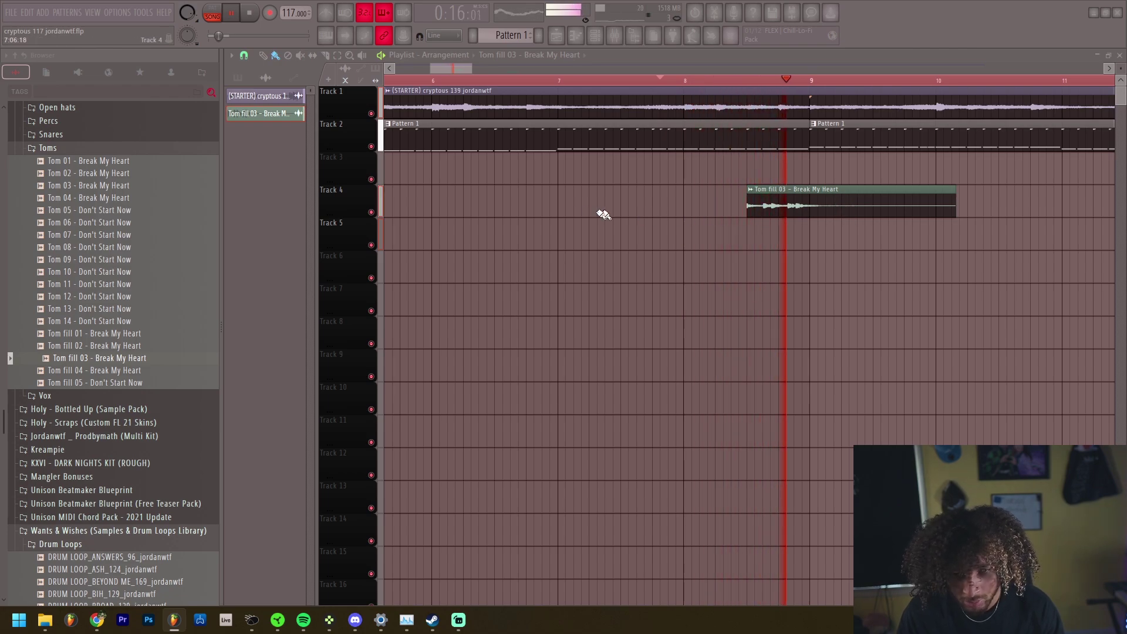
Repeat the Tom fill 03 clip just before bar 17 and place Pattern 2 on Track 3 at bar 17.
scroll(590, 291, "down", 4)
scroll(590, 291, "up", 2)
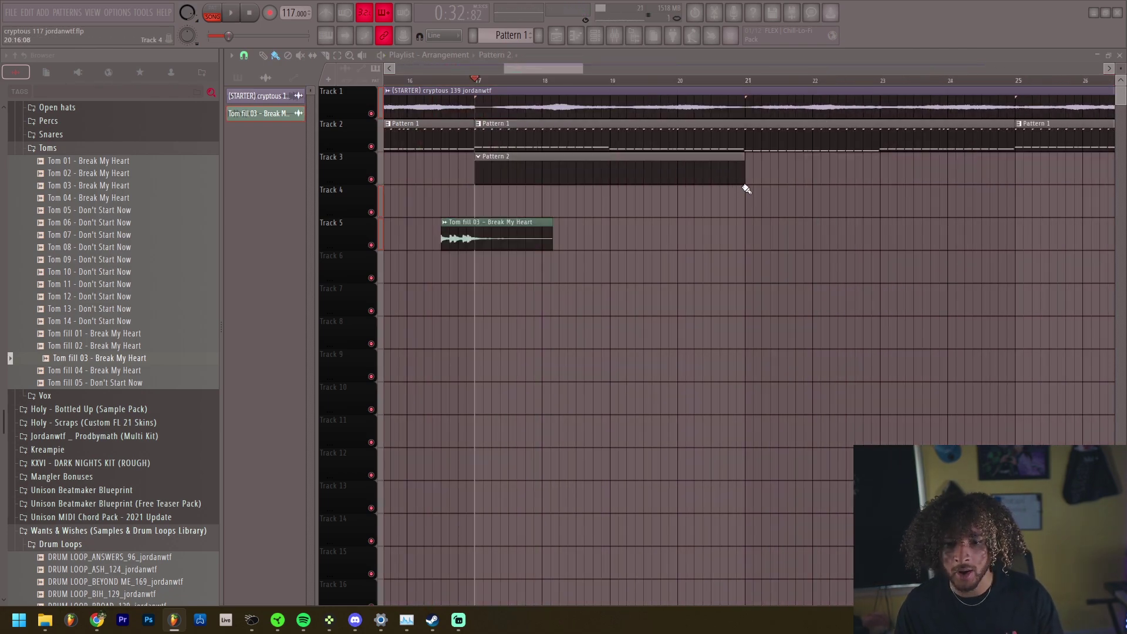
Clone the Kontakt 7 bass channel and copy its Pattern 1 notes into the clone in Pattern 2.
left_click(595, 46)
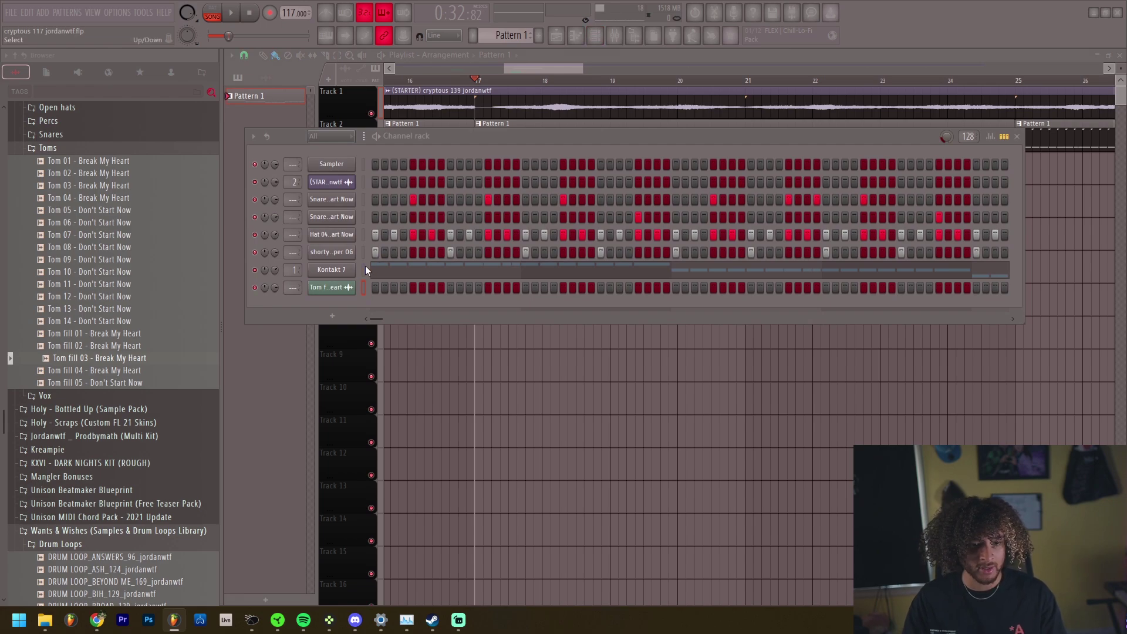
key("F4")
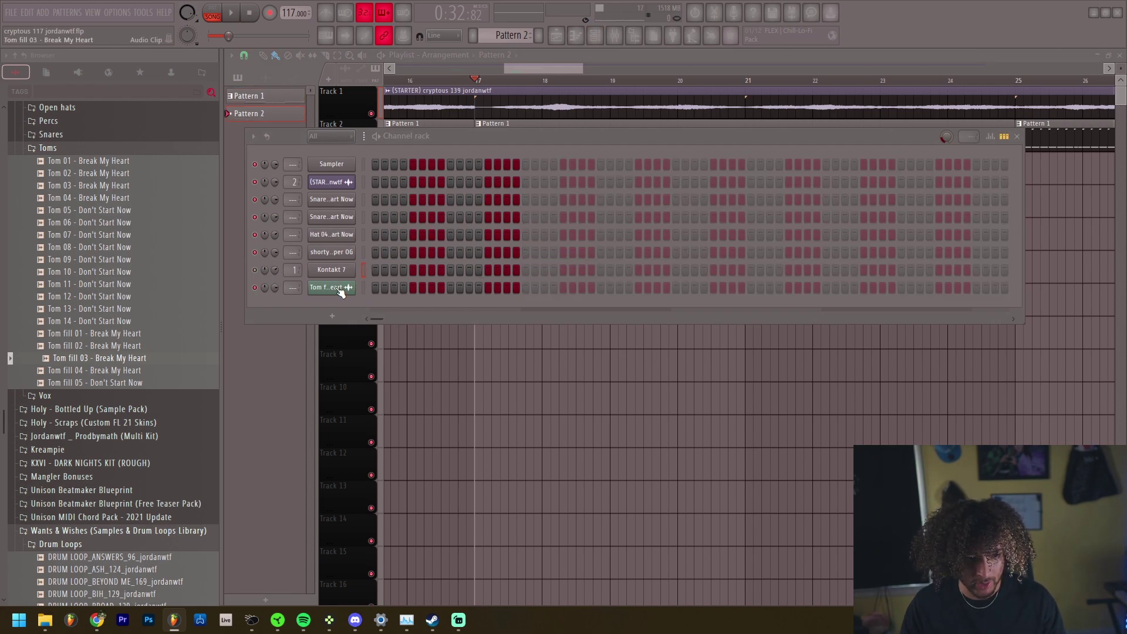
right_click(324, 287)
left_click(384, 384)
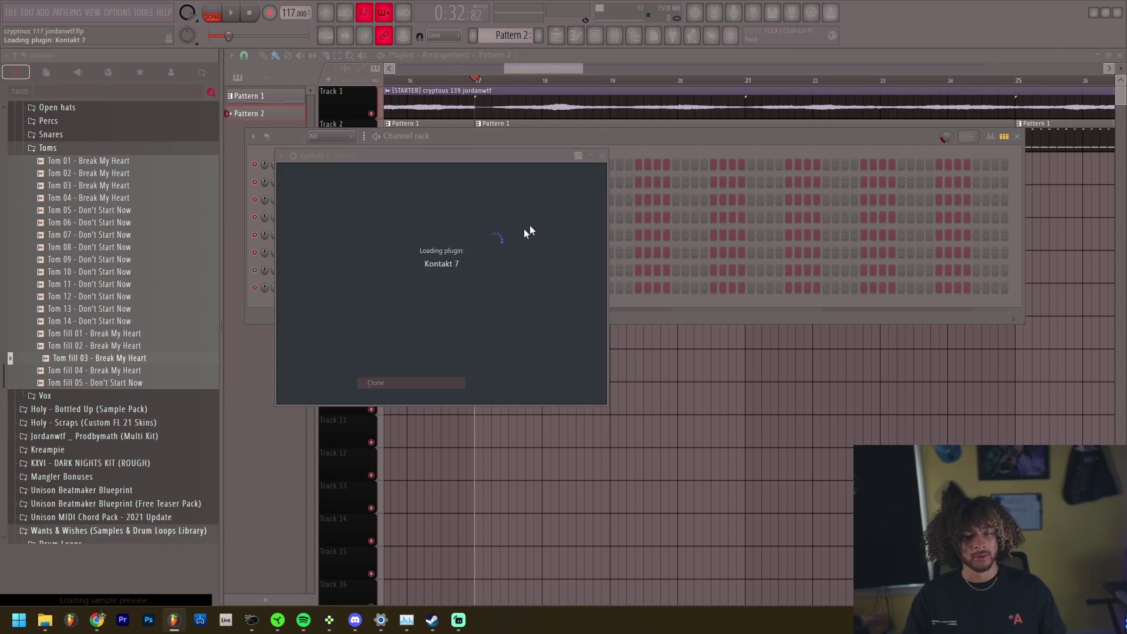
key("F6")
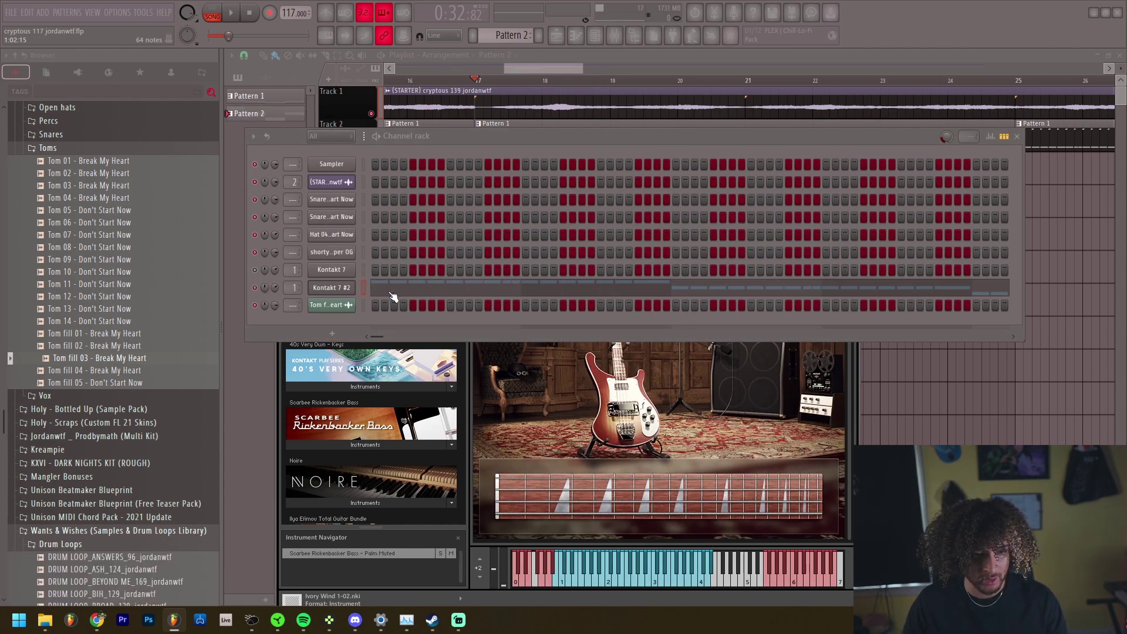
Rework the pitches of the bass notes in the fourth bar of the Kontakt 7 #2 piano roll.
left_click(392, 296)
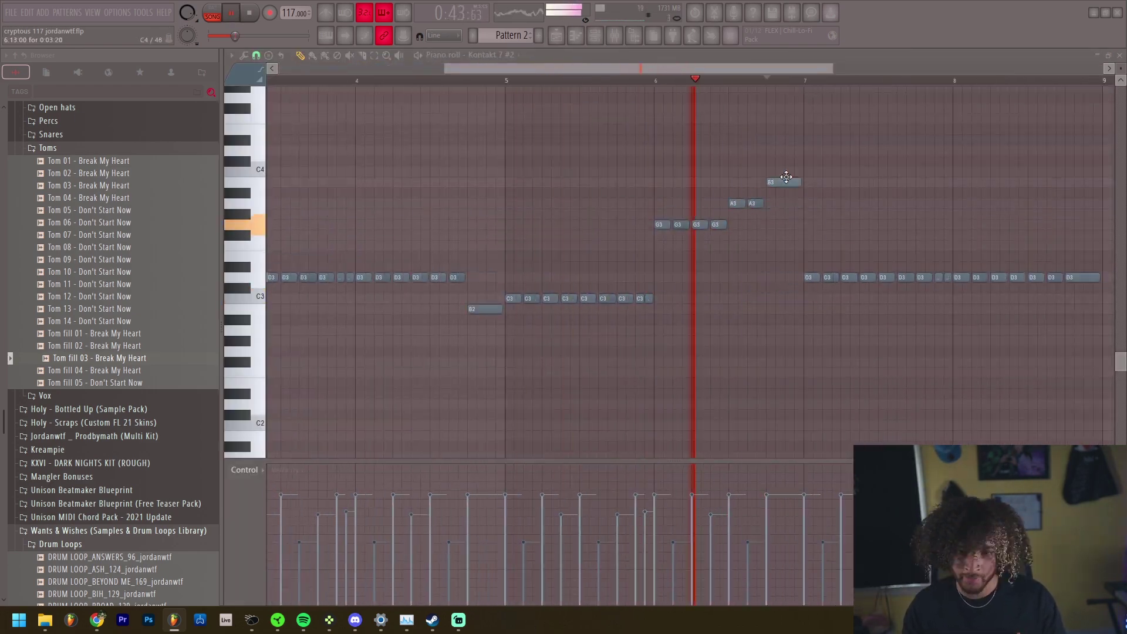
scroll(786, 178, "down", 3)
scroll(642, 254, "up", 4)
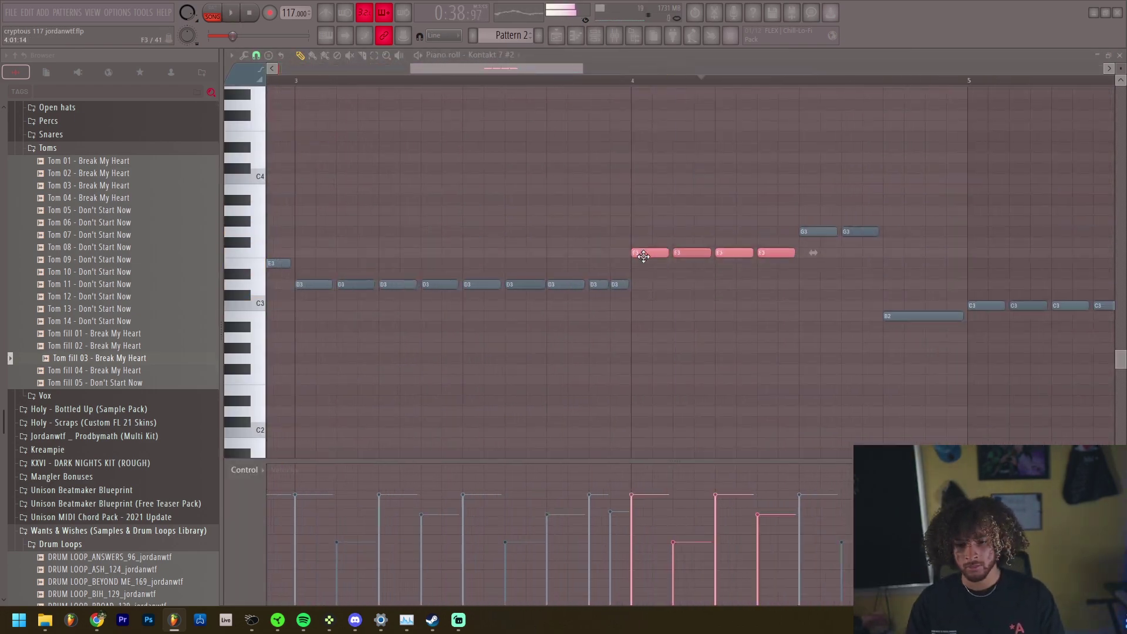
scroll(705, 151, "down", 5)
scroll(822, 314, "up", 4)
left_click_drag(852, 316, 852, 243)
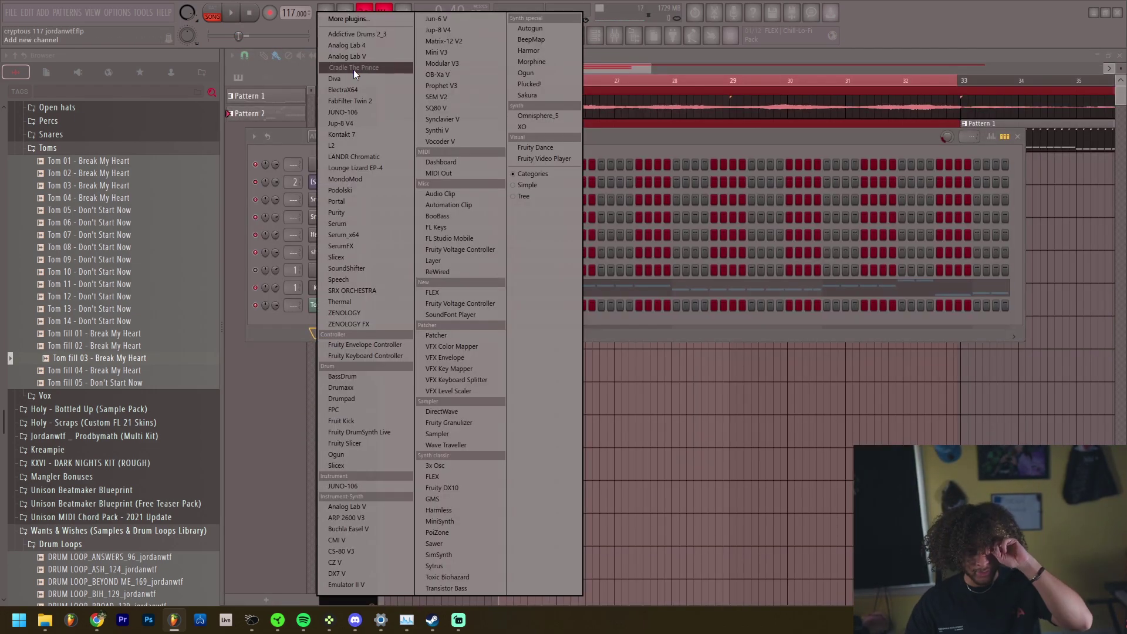
Add a JUNO-106 channel carrying the copied bass notes in a higher octave and play it in its piano roll.
left_click(358, 115)
right_click(330, 323)
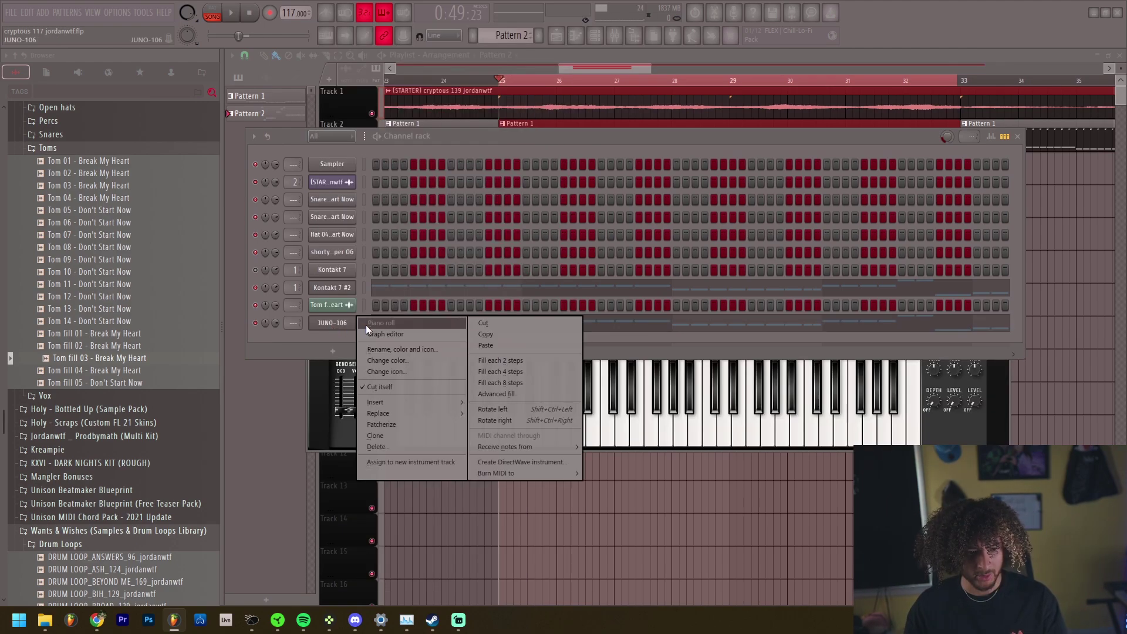
left_click(366, 325)
key("space")
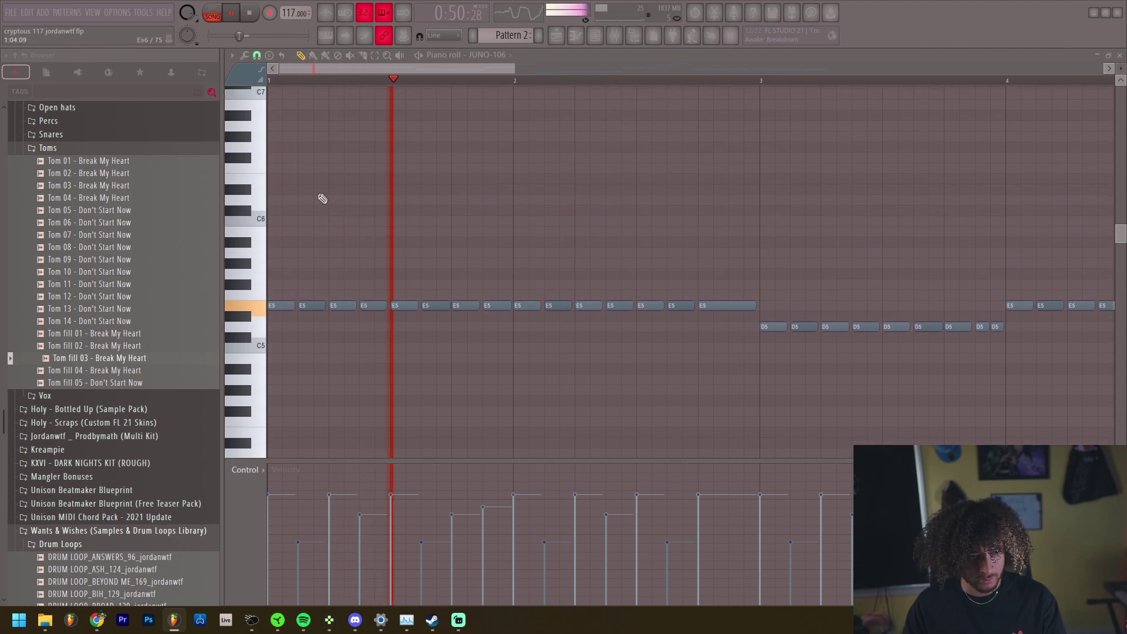
scroll(293, 352, "up", 4)
scroll(649, 329, "down", 3)
key("space")
Stack copies of the first two bars' E5 notes on G5, B5 and E6 to form chords, and scale their levels.
left_click_drag(763, 315, 269, 331)
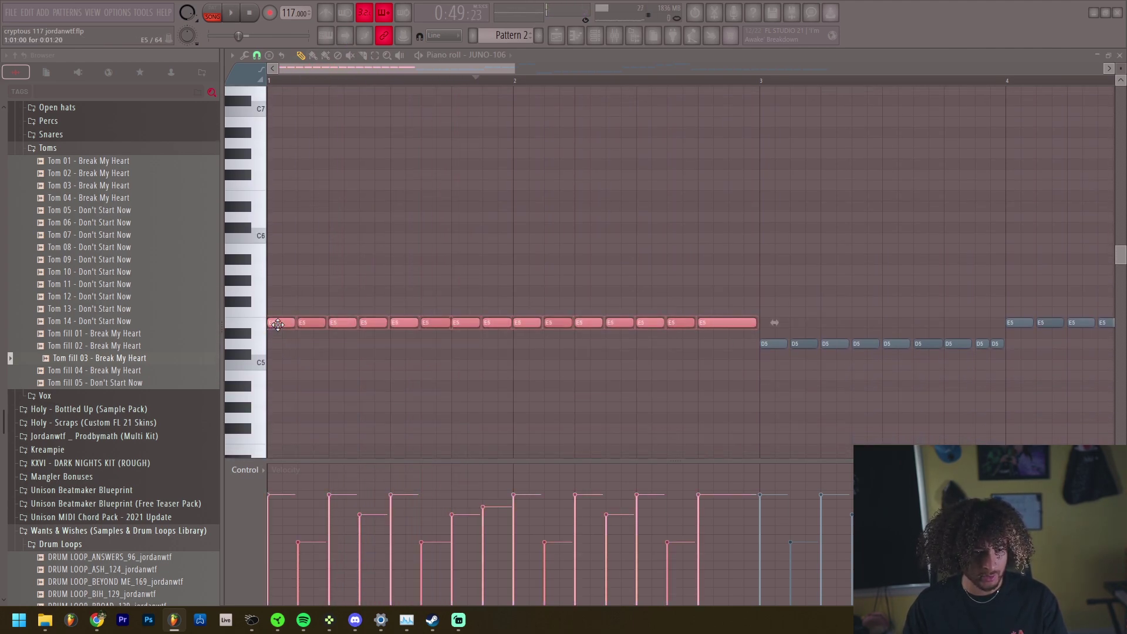
key("ctrl+Up")
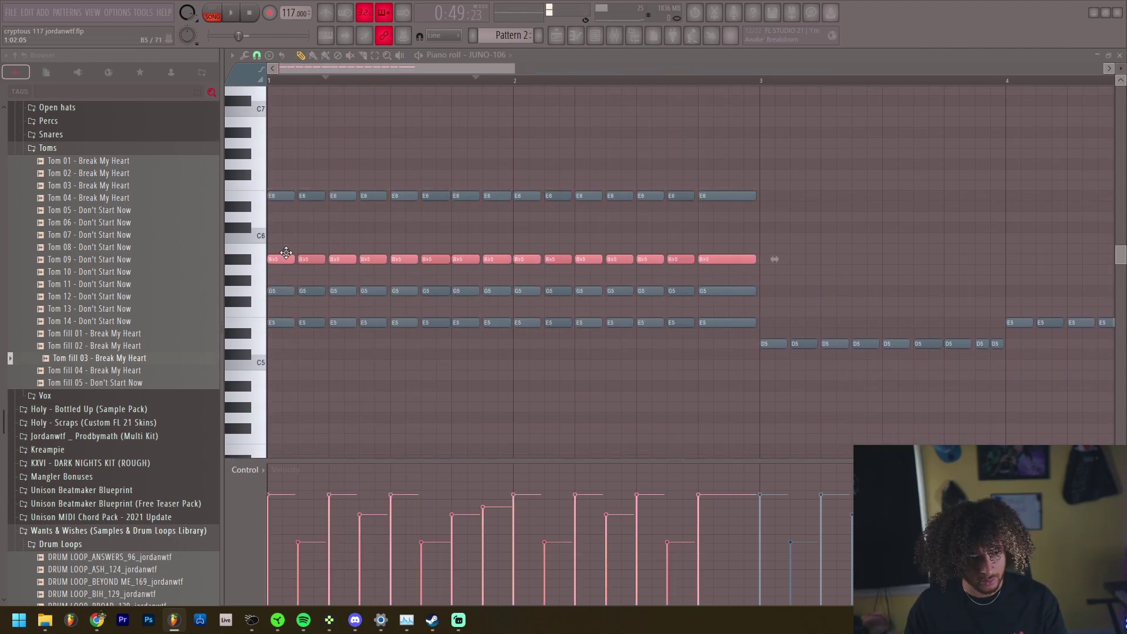
key("space")
left_click_drag(287, 258, 287, 239)
key("space")
left_click_drag(287, 239, 289, 249)
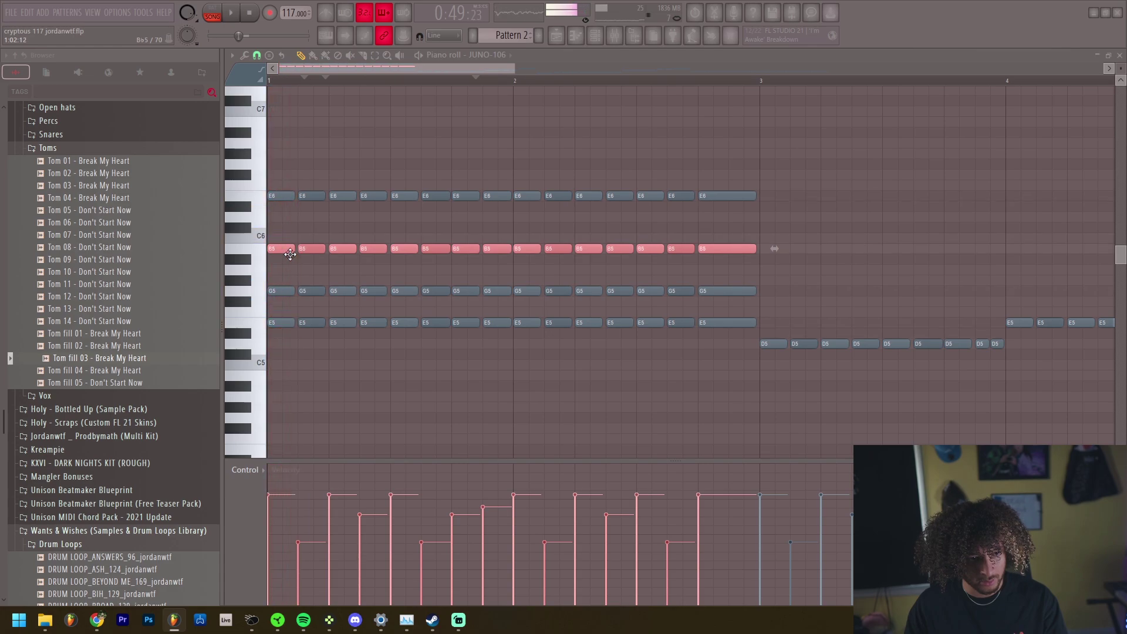
key("space")
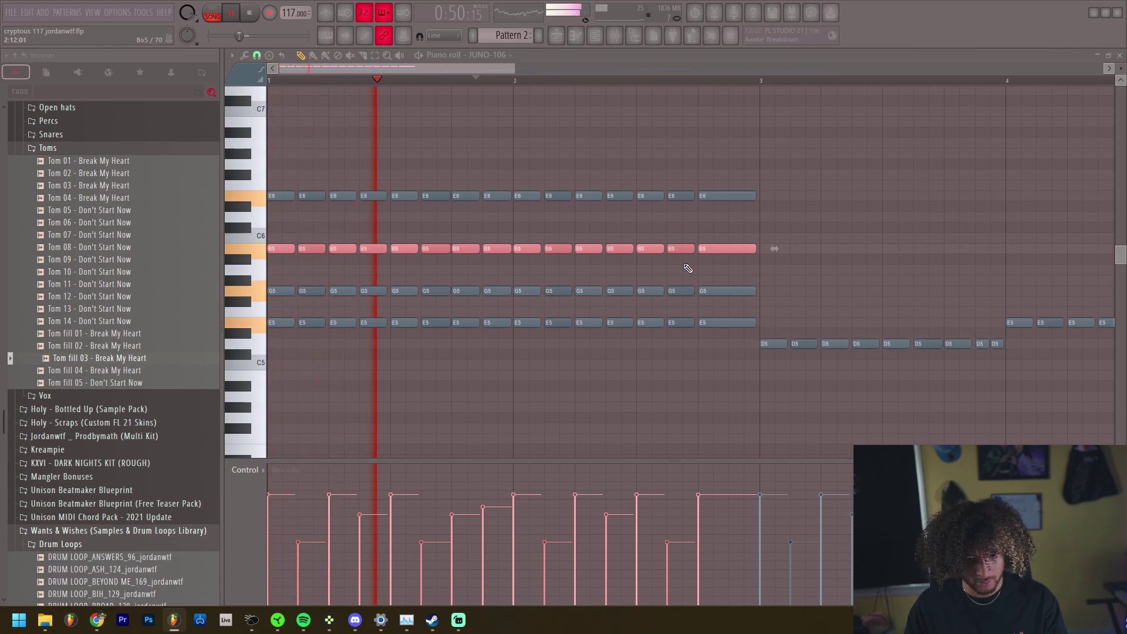
key("alt+x")
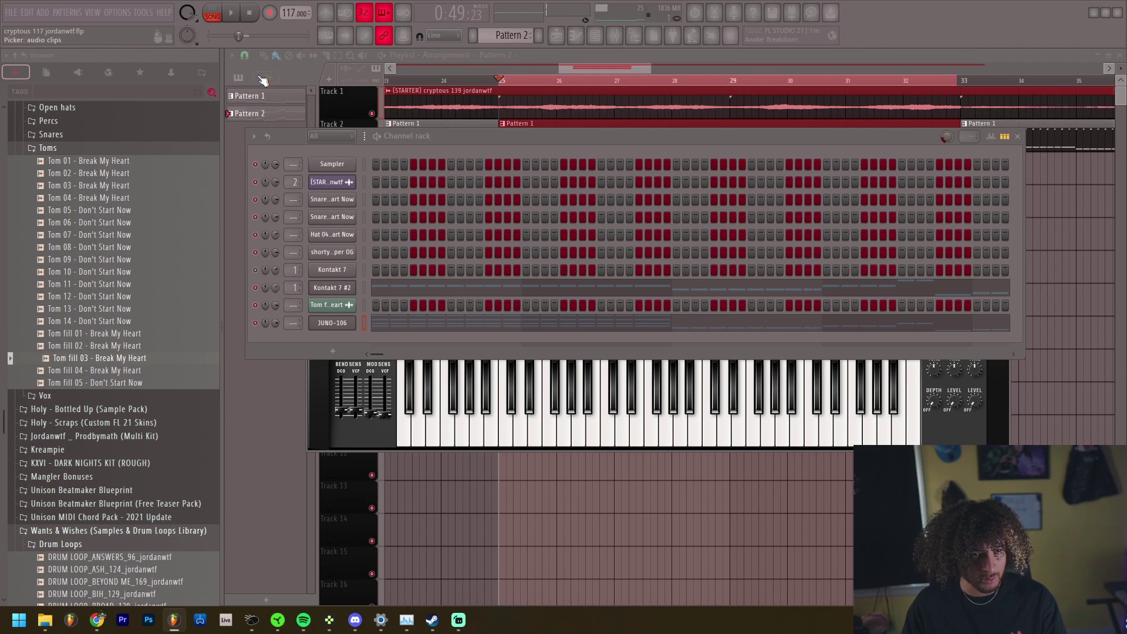
Switch playback to pattern mode, solo the JUNO-106 channel and open its piano roll during playback.
left_click(214, 18)
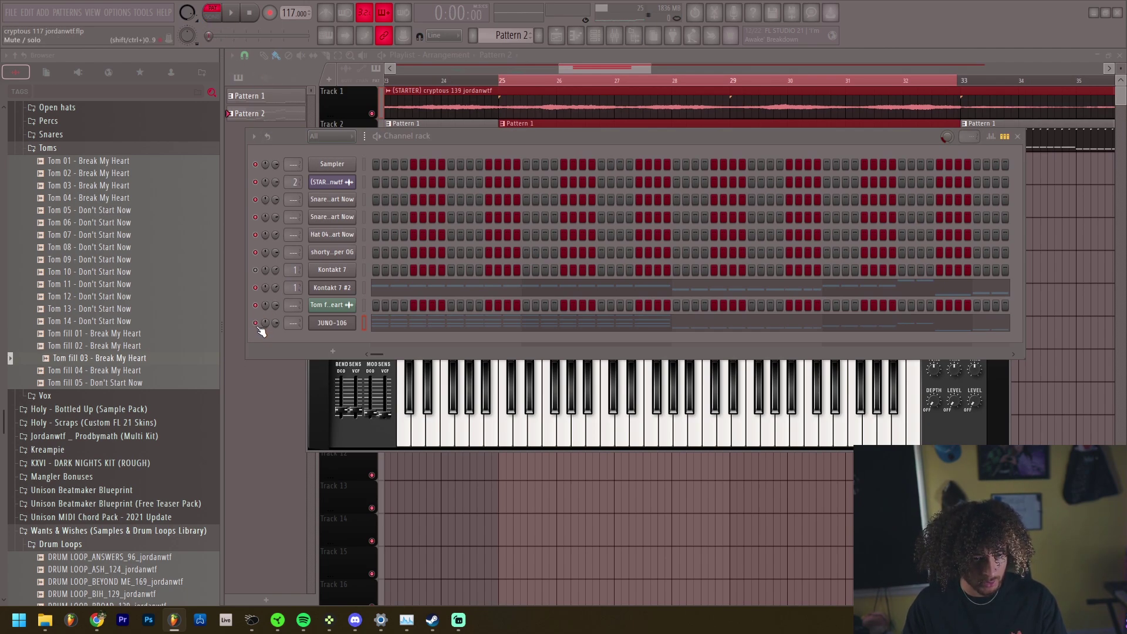
key("space")
left_click(332, 323)
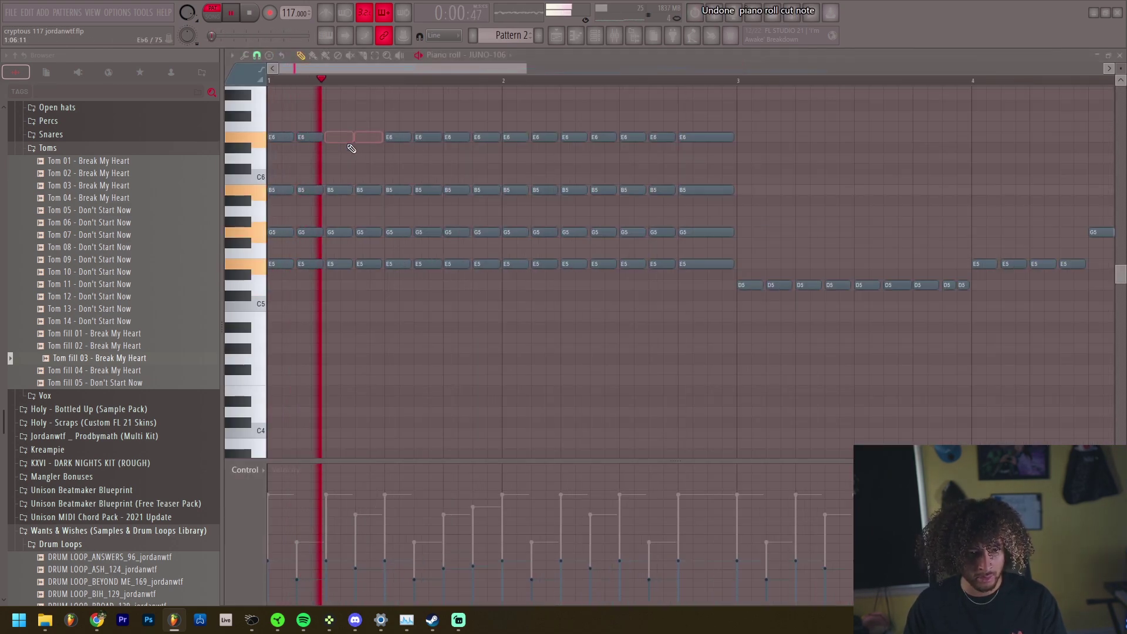
Thin out the E6 notes in the first two bars by deleting alternate pairs and the long final note.
right_click(477, 138)
right_click(452, 137)
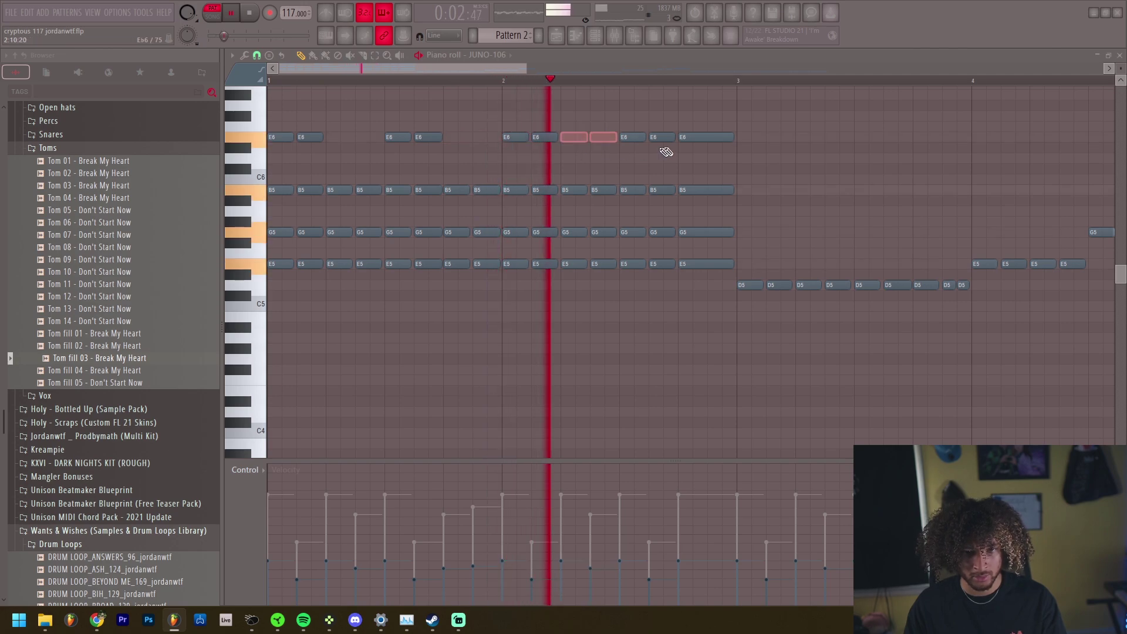
right_click(569, 138)
right_click(599, 138)
right_click(699, 138)
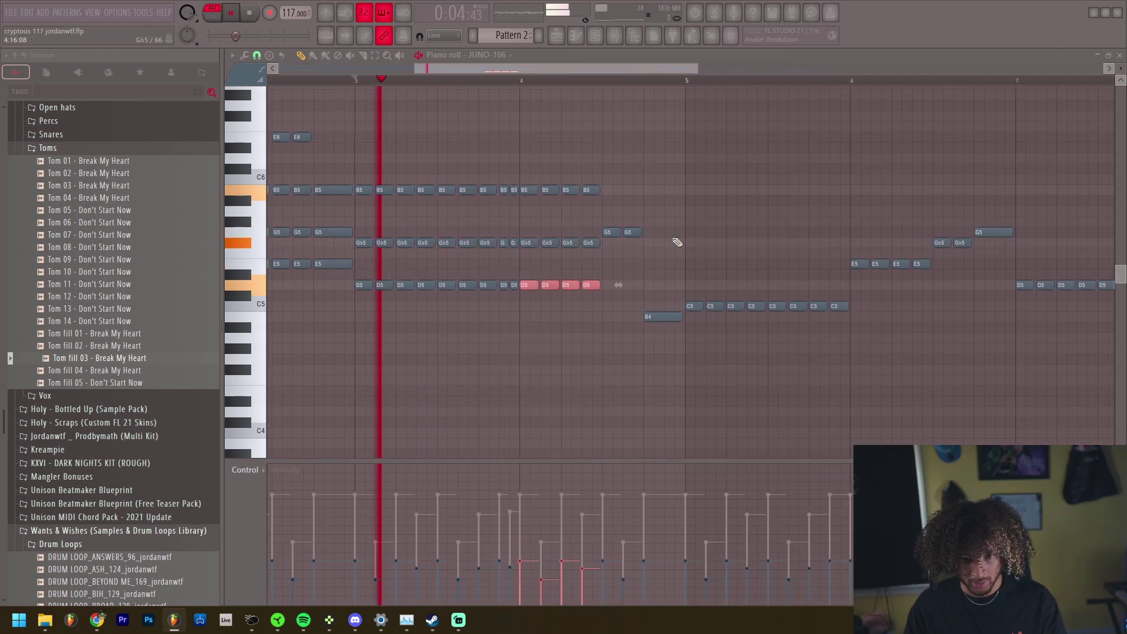
Build up the JUNO-106 chords from the fourth bar, stacking D5, G5 and B5 on its third beat.
scroll(677, 242, "up", 2)
left_click_drag(581, 223, 634, 238)
key("ctrl+d")
mouse_move(584, 270)
left_mouse_down()
mouse_move(534, 293)
mouse_move(599, 286)
left_mouse_up()
key("ctrl+b")
scroll(578, 300, "up", 1)
scroll(580, 299, "up", 2)
left_click_drag(596, 232, 597, 191)
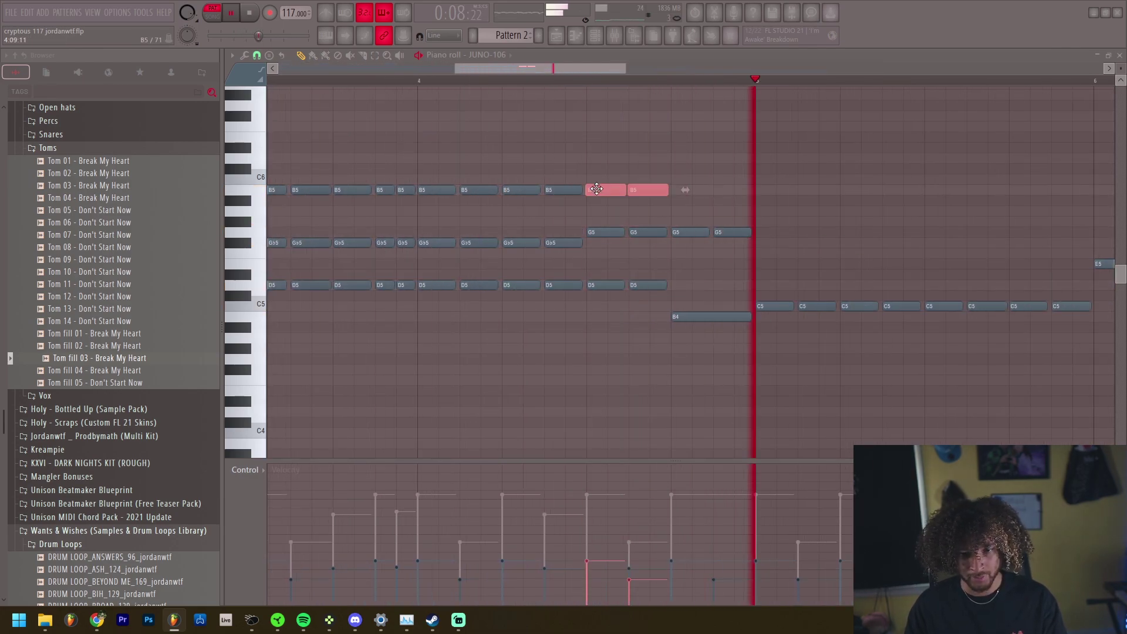
left_click_drag(496, 303, 495, 278)
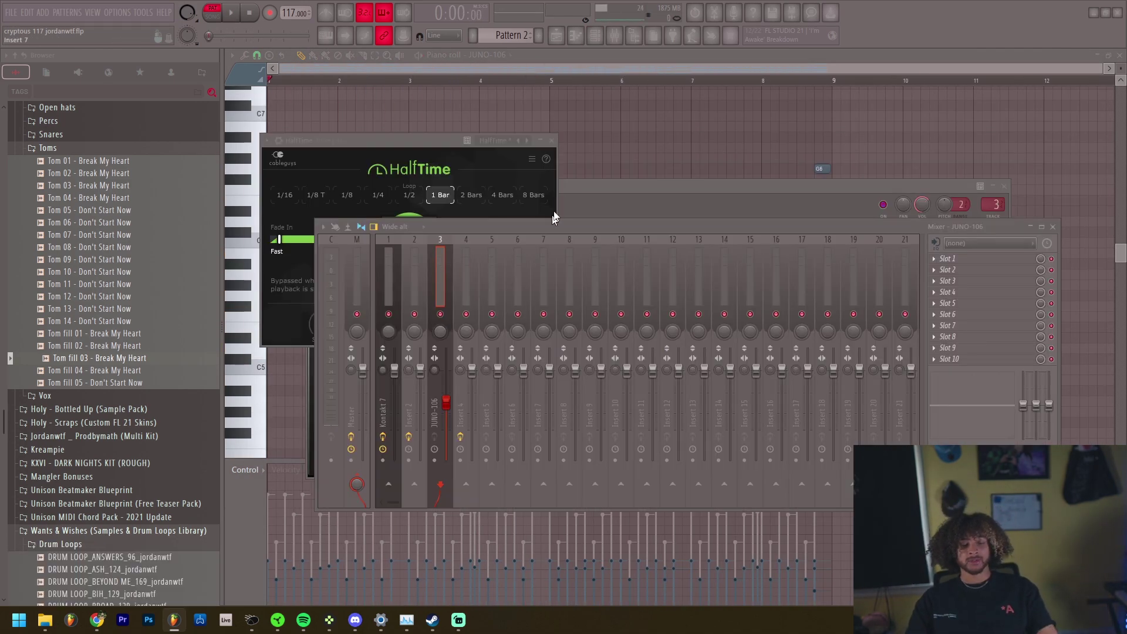
Route the JUNO-106 mixer track to Insert 4 with HalfTime, play it back and return to the playlist.
right_click(595, 147)
left_click(615, 37)
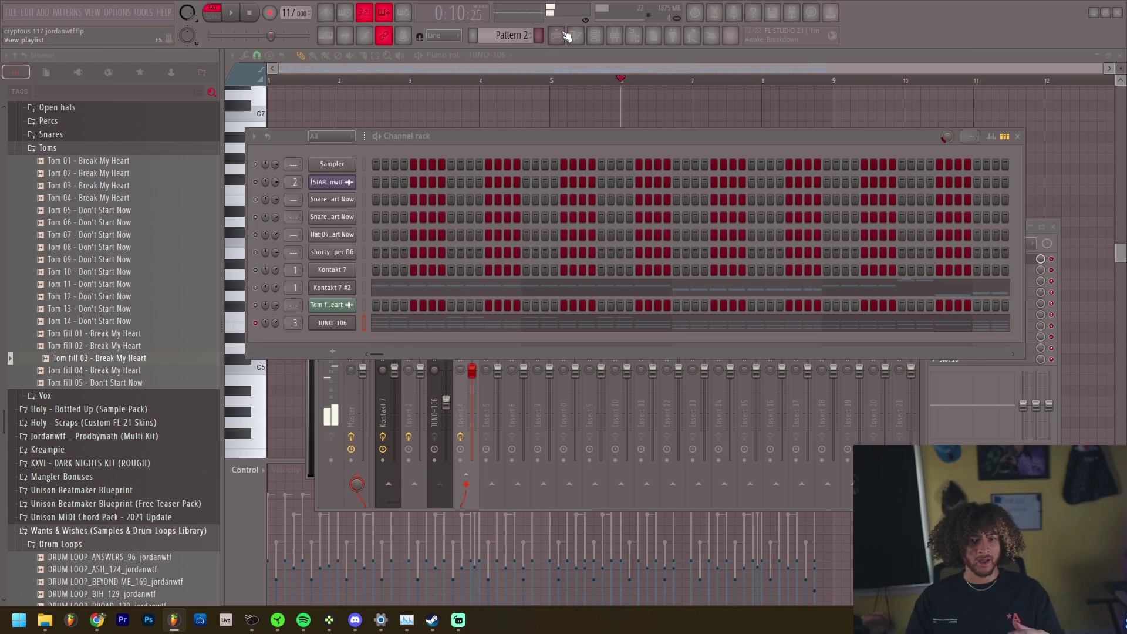
left_click(441, 290)
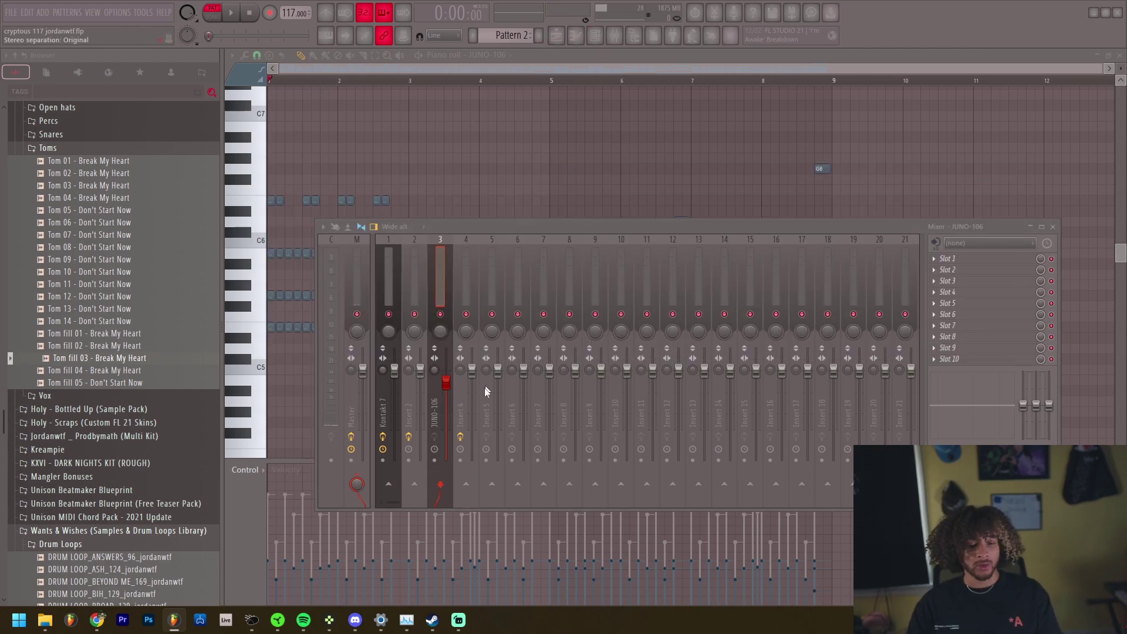
left_click(468, 484)
left_click(466, 281)
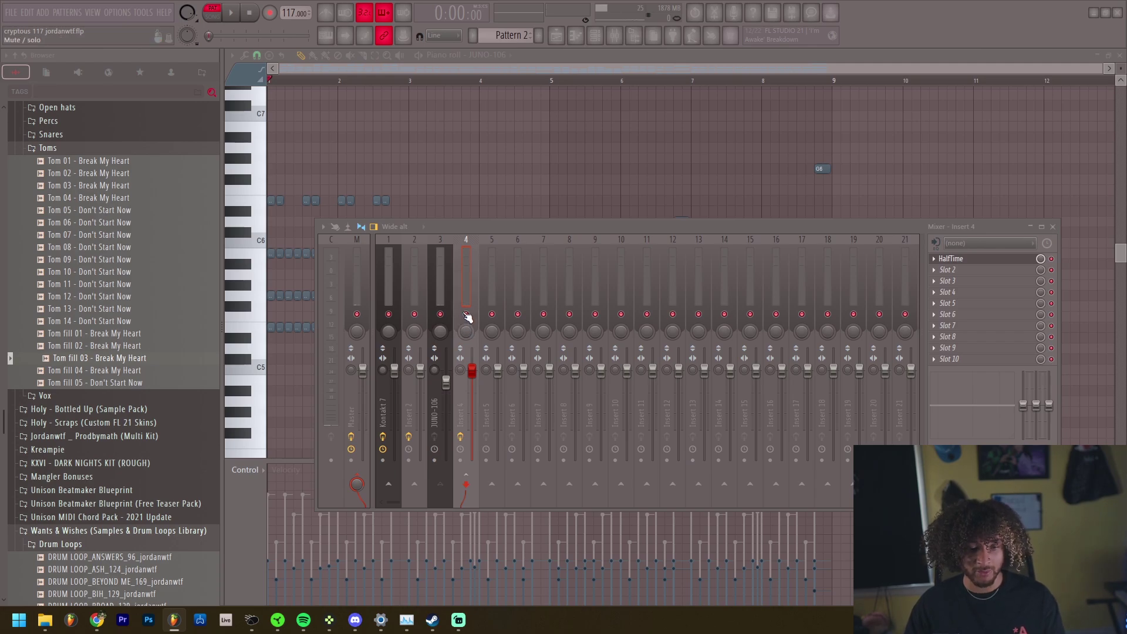
key("space")
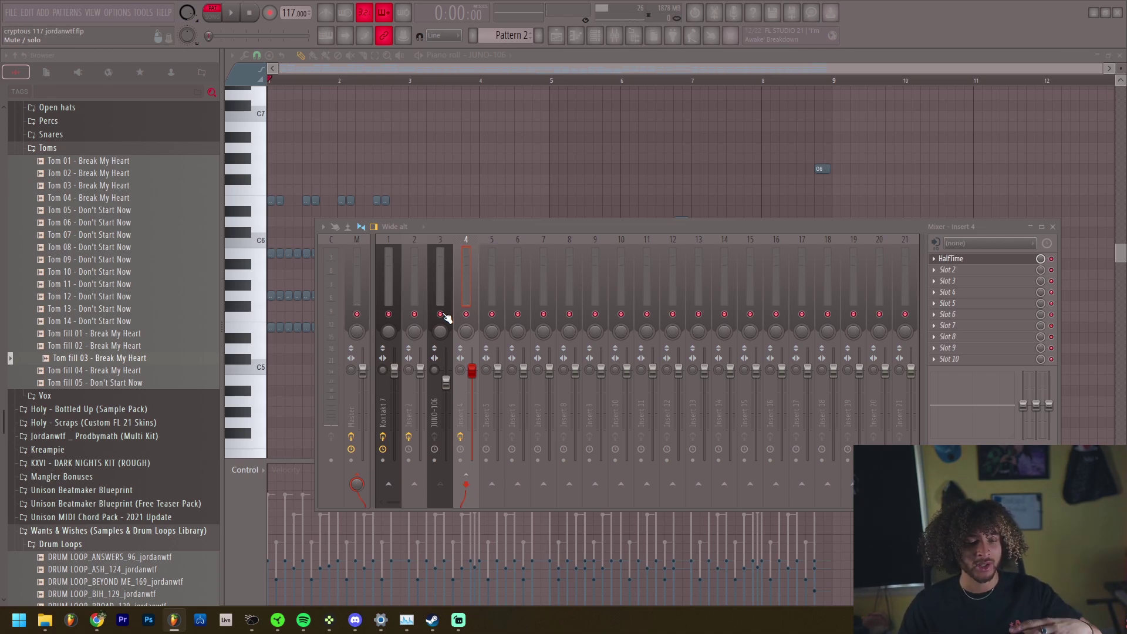
key("F9")
key("F5")
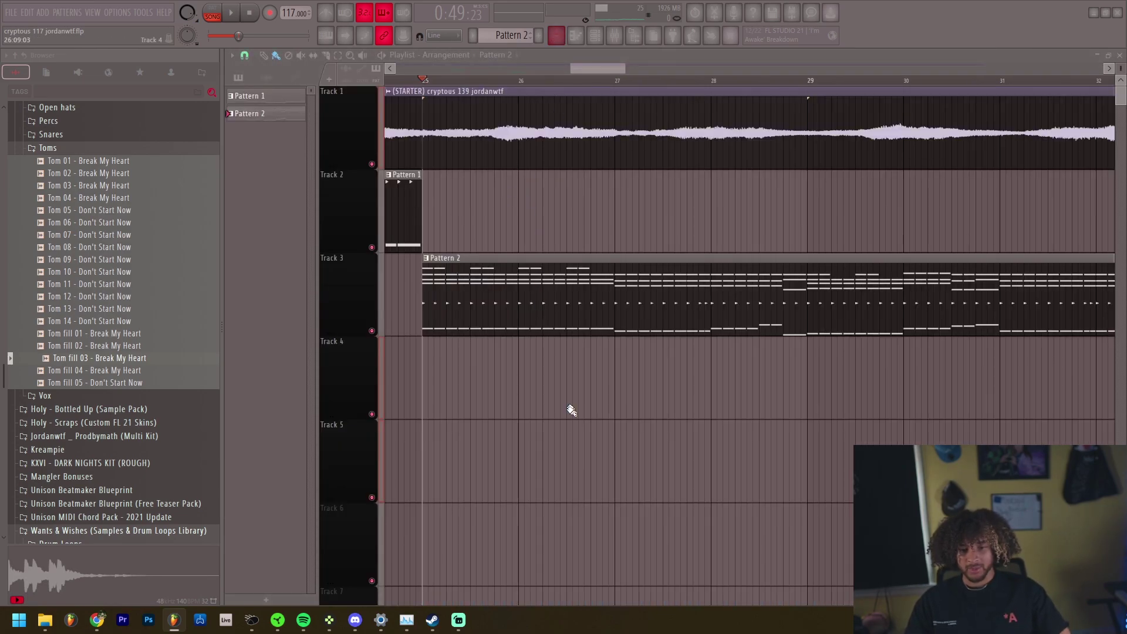
Collapse the Toms folder and browse the Drum Loops folder of the Wants & Wishes library.
scroll(463, 350, "down", 1)
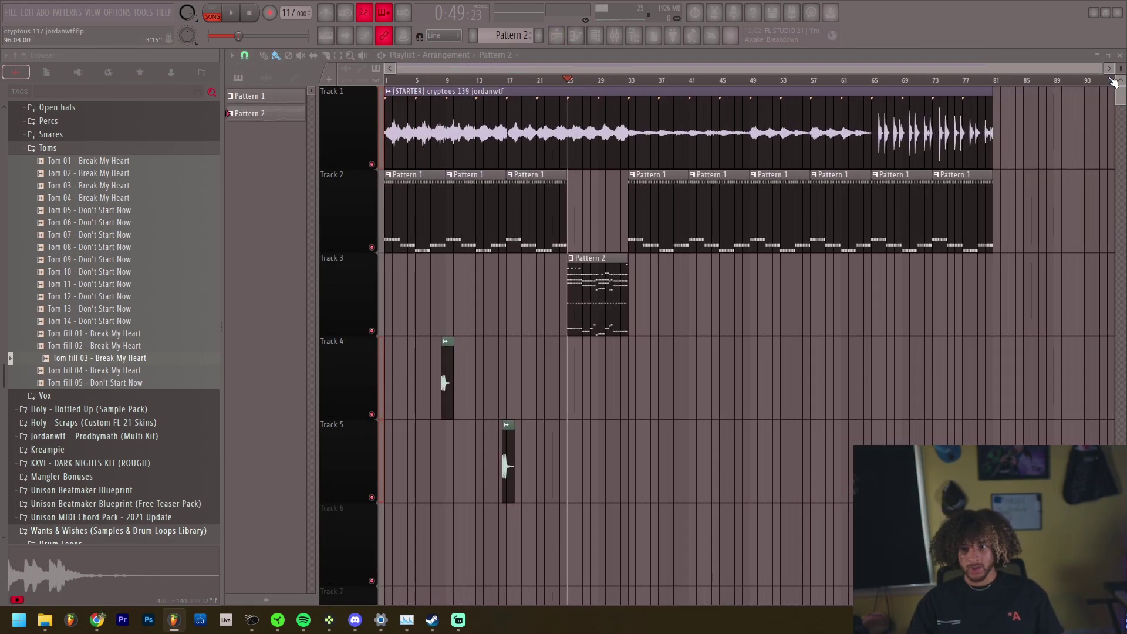
scroll(886, 93, "down", 3)
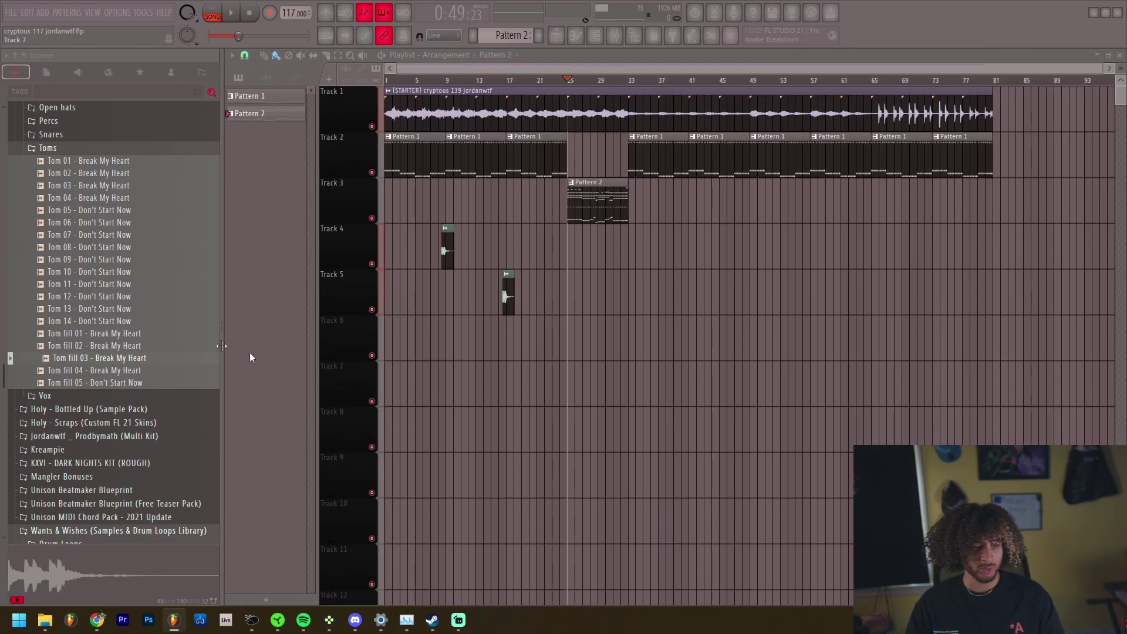
left_click(47, 148)
scroll(171, 294, "up", 2)
scroll(88, 235, "down", 4)
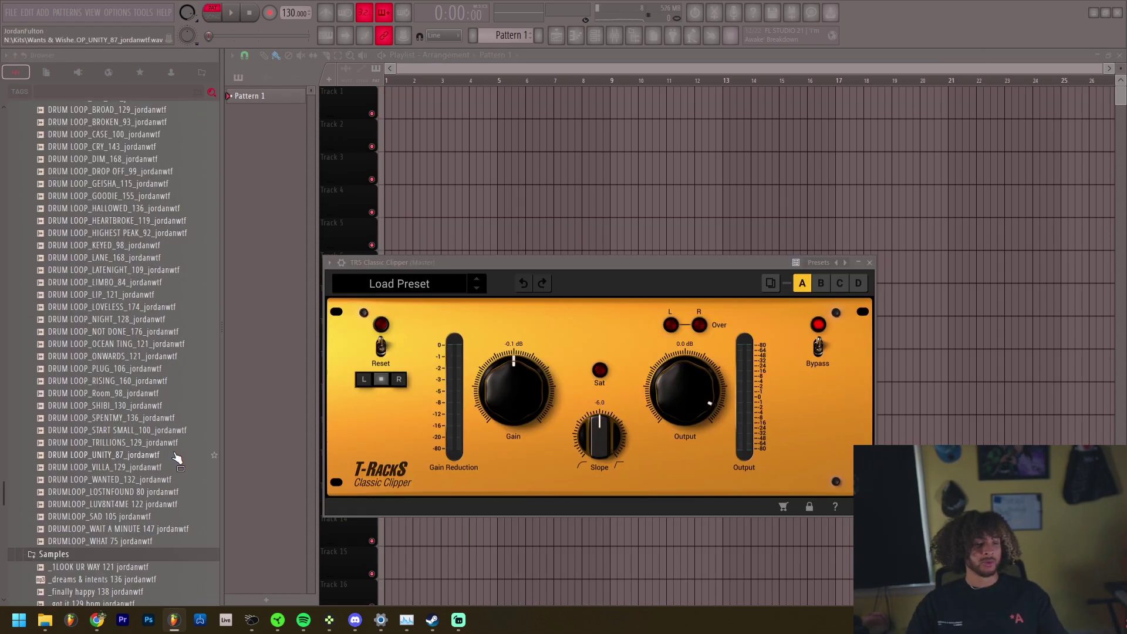
scroll(176, 457, "up", 6)
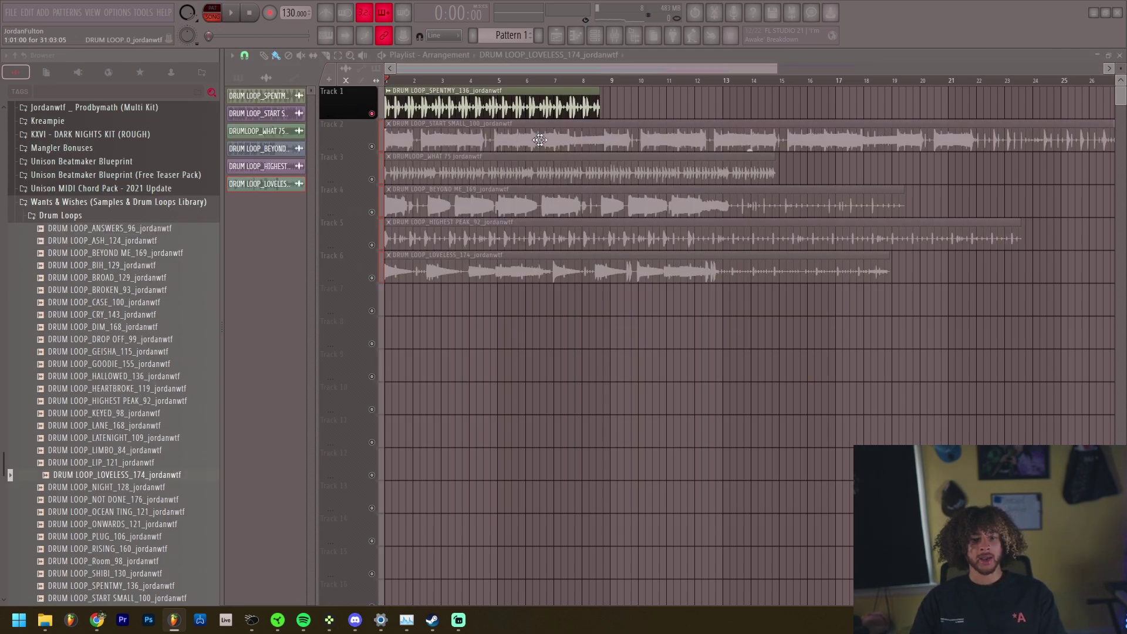
Audition the SPENTMY_136 drum loop on its own, followed by START SMALL_100, jumping to around bar 21.
key("space")
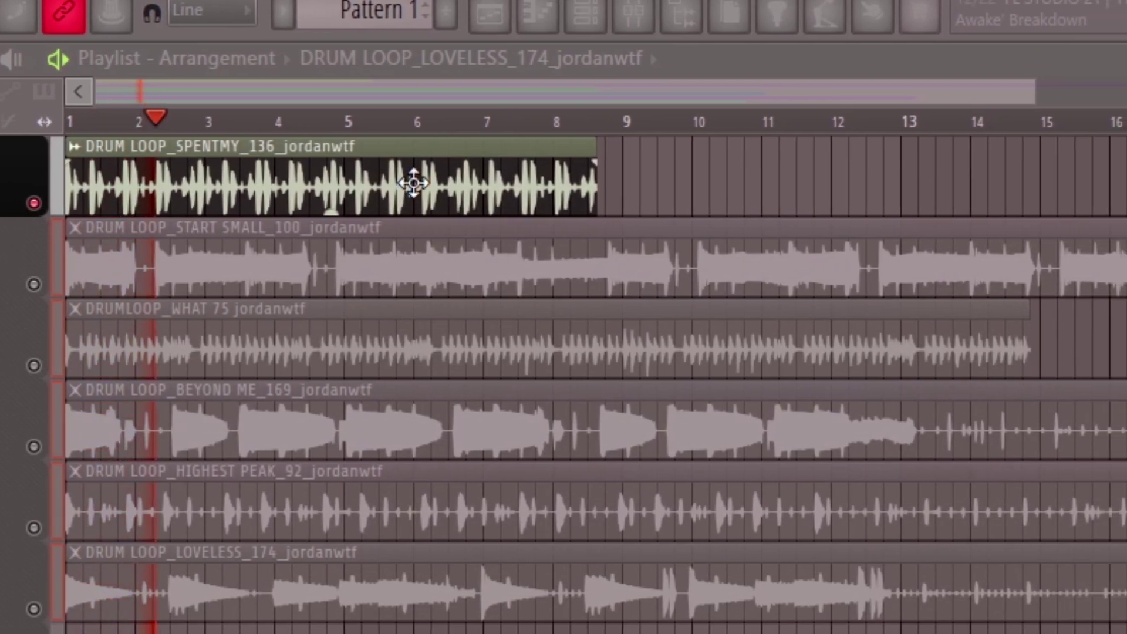
key("space")
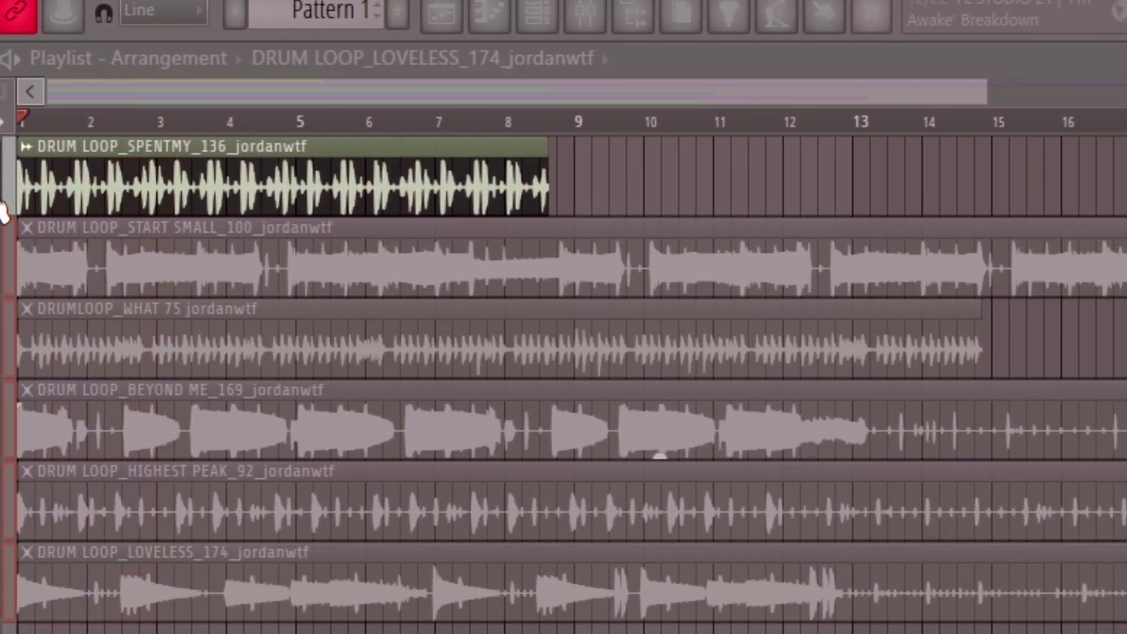
key("space")
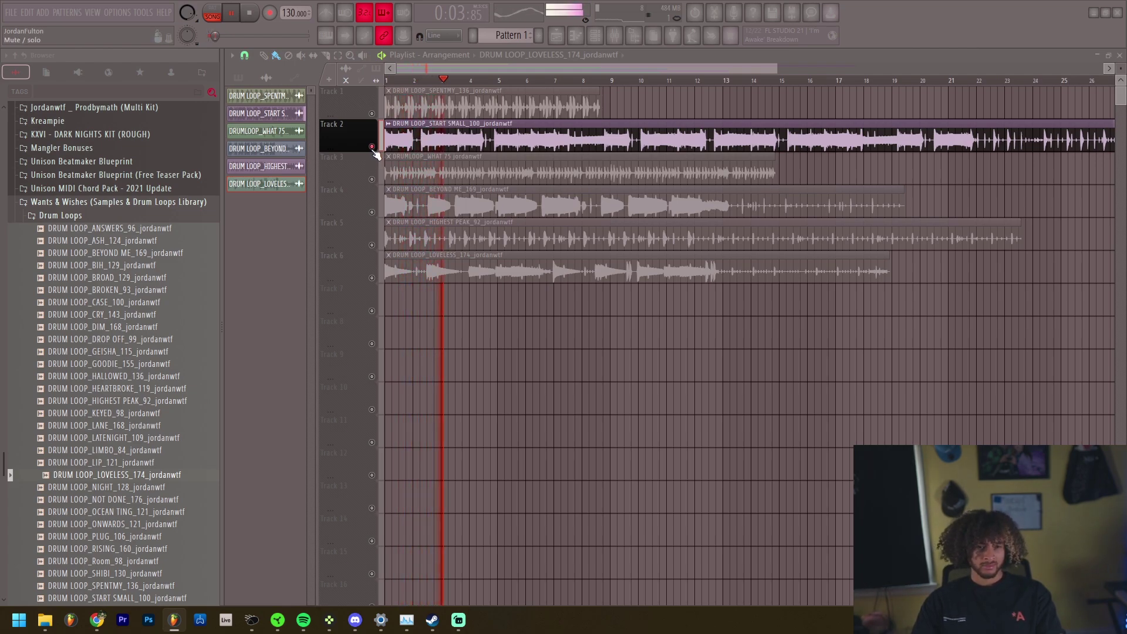
scroll(552, 188, "down", 2)
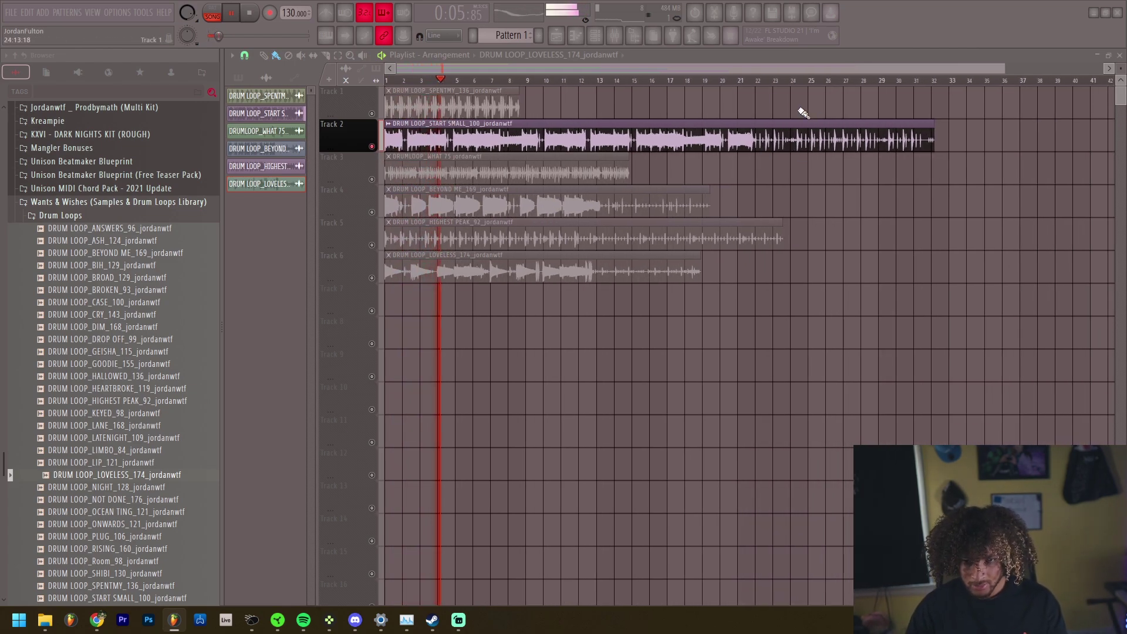
key("space")
mouse_move(759, 82)
left_mouse_down()
mouse_move(755, 94)
mouse_move(775, 103)
mouse_move(751, 99)
left_mouse_up()
key("space")
Audition the WHAT 75, BEYOND ME_169 and HIGHEST PEAK_92 drum loops in turn, soloing each one's track.
scroll(376, 84, "up", 3)
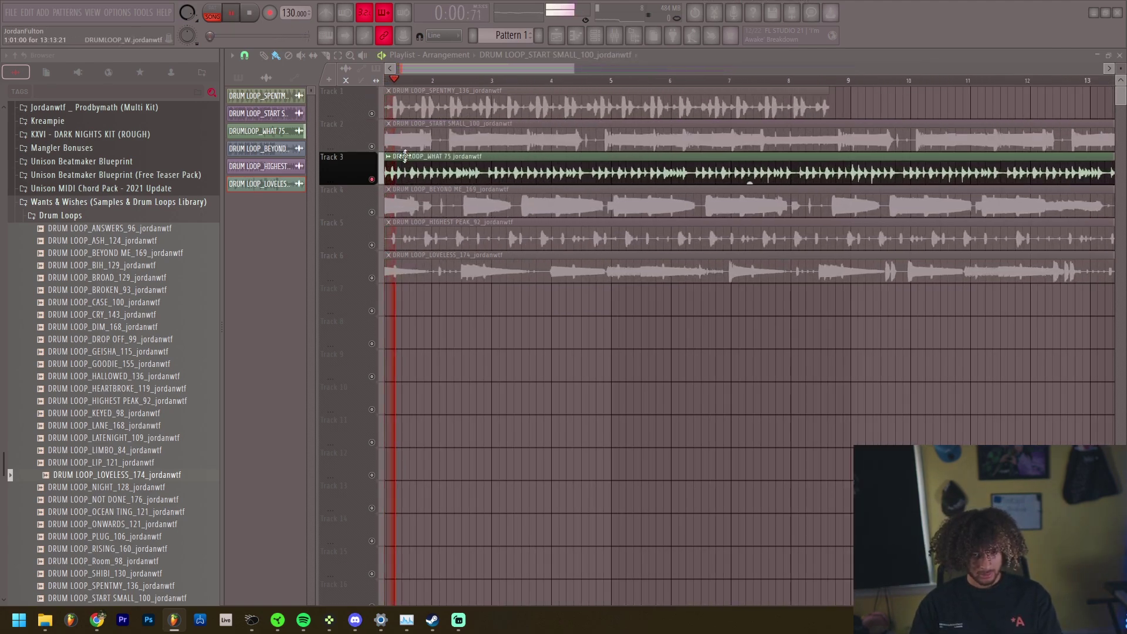
scroll(376, 84, "down", 2)
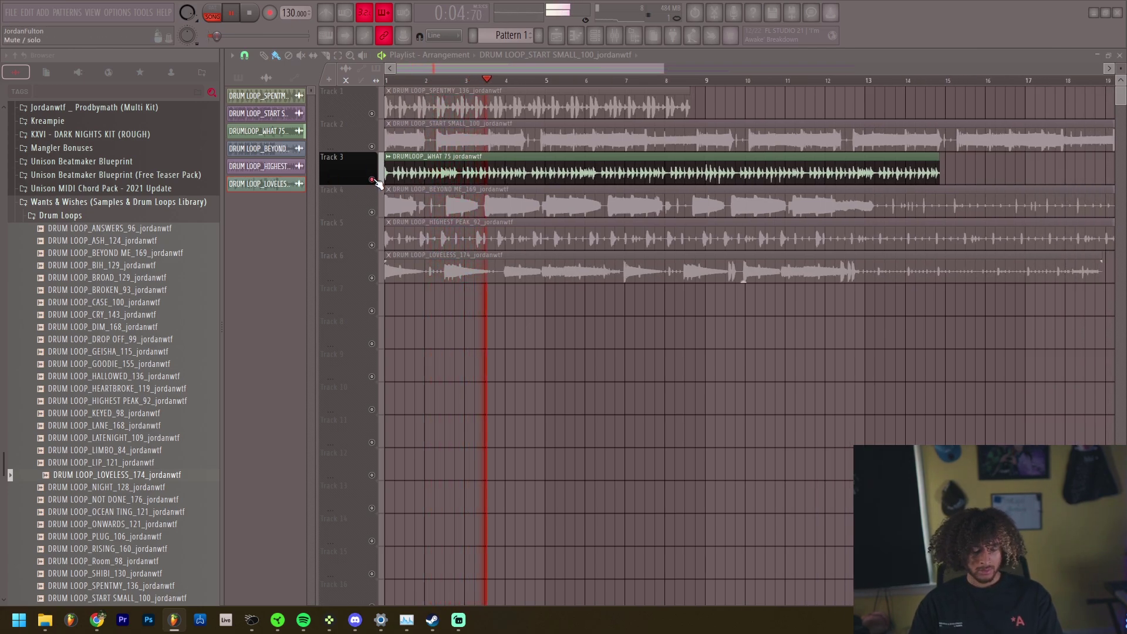
right_click(372, 212)
key("space")
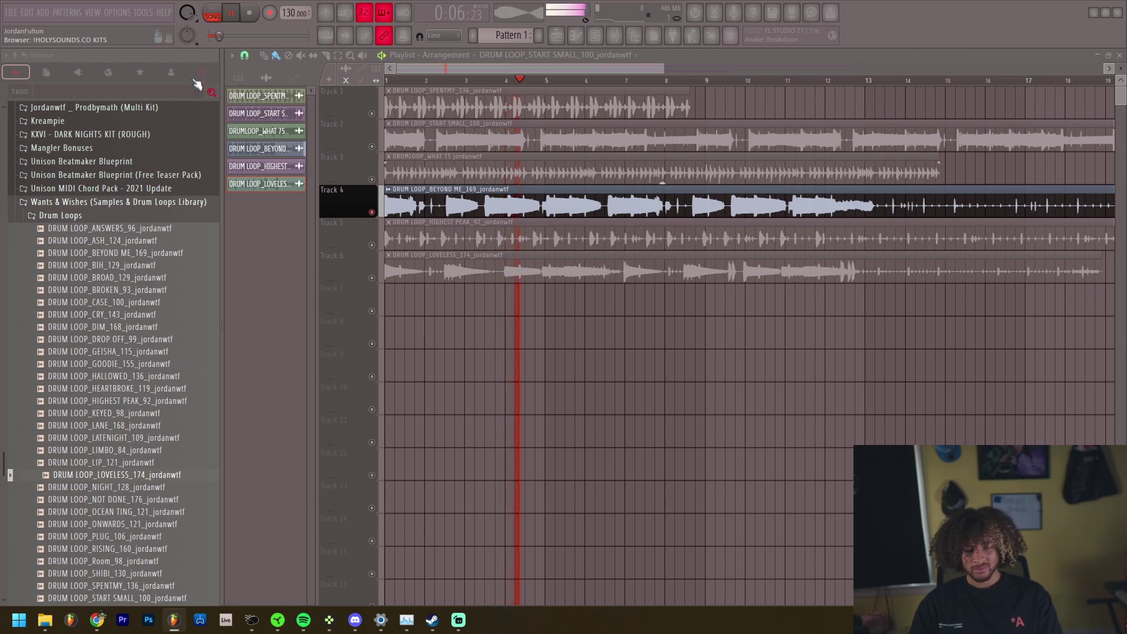
scroll(533, 152, "down", 2)
scroll(533, 153, "down", 1)
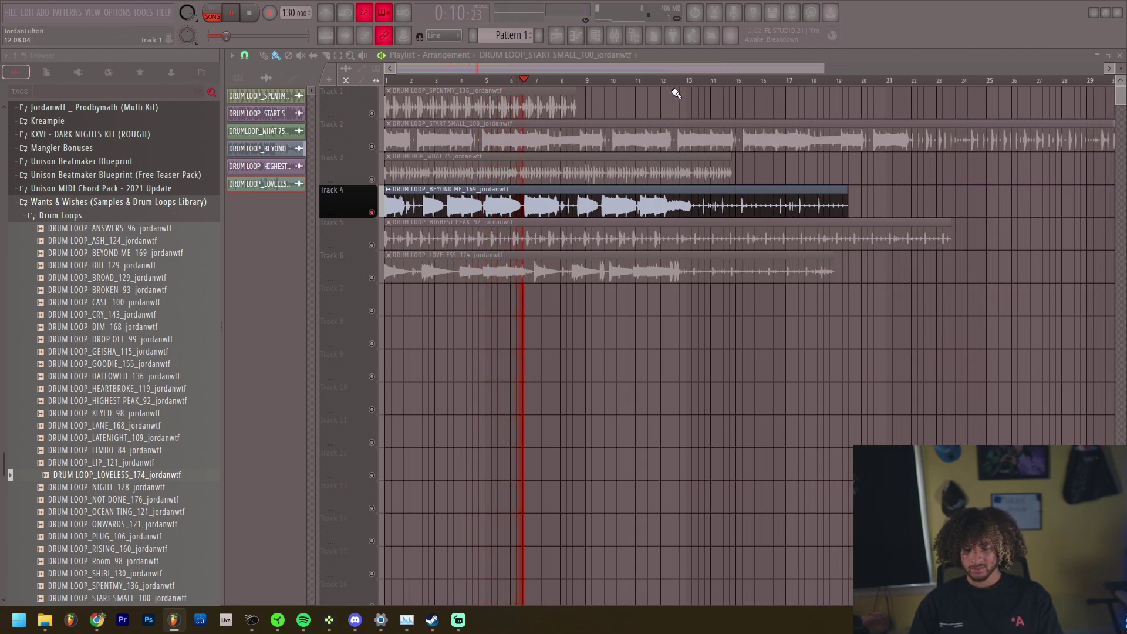
key("space")
left_click(372, 246)
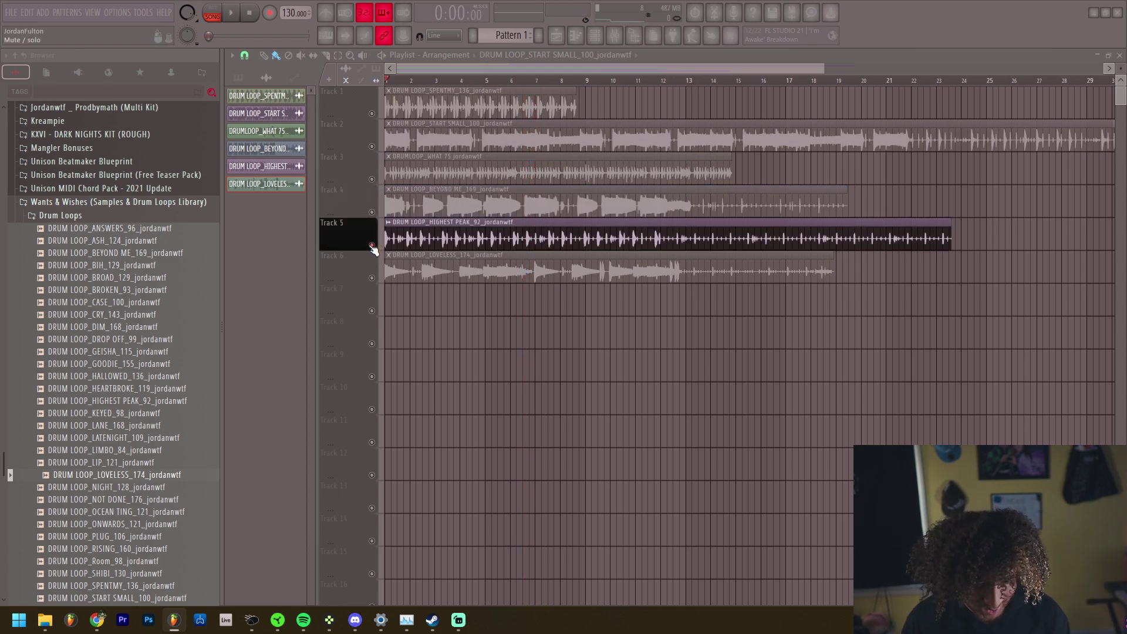
key("space")
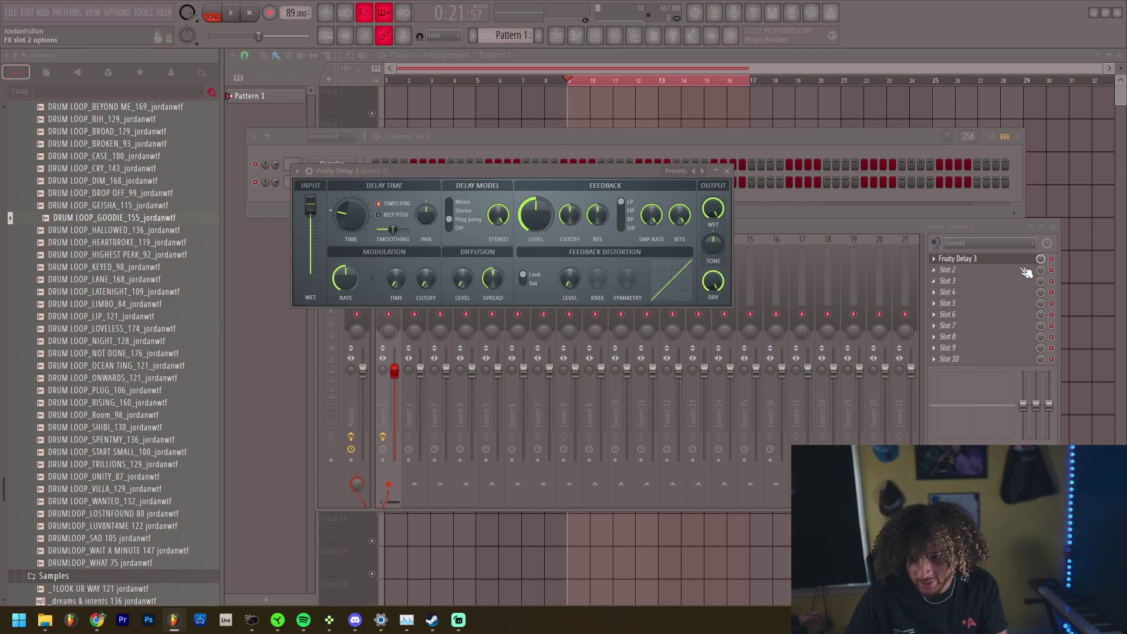
Lower the mix level of Fruity Delay 3 on Insert 1 and load ValhallaVintageVerb_x64 in effect slot 2.
left_click(1040, 258)
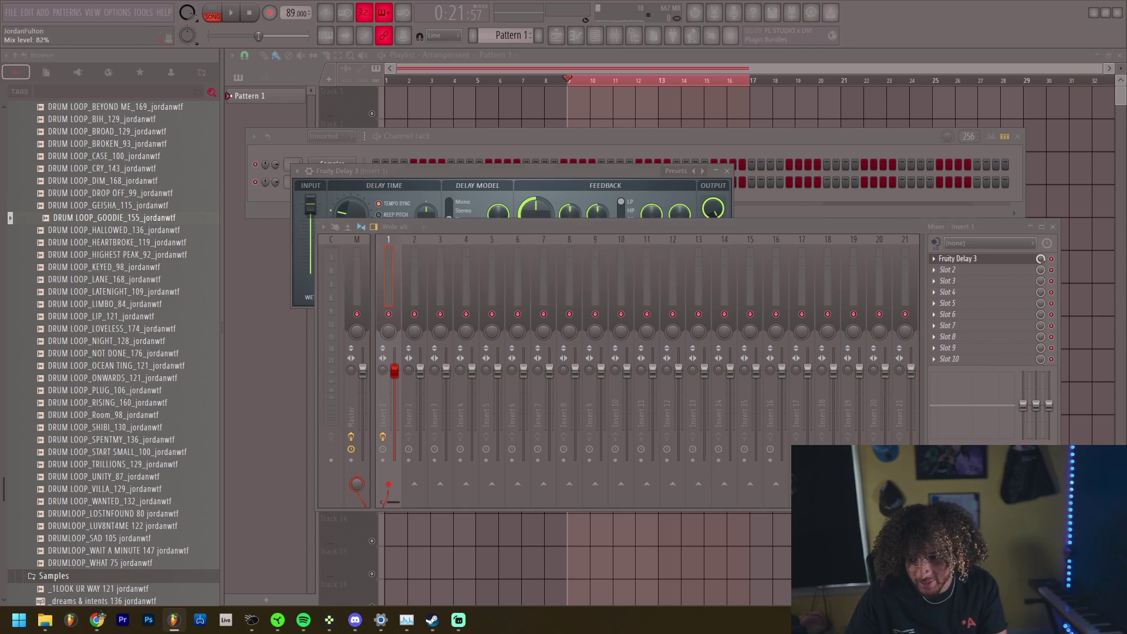
left_click(962, 270)
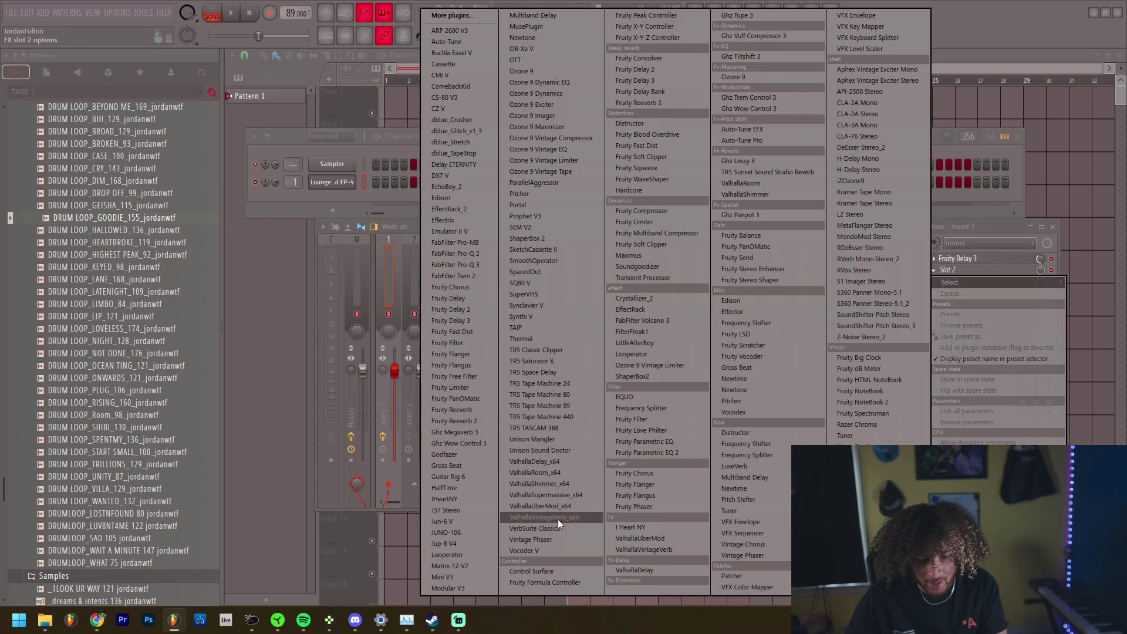
left_click(558, 519)
Set the reverb's decay to 1.08 s, predelay to 2.73 ms and mix to 38.4 %, and lower its mixer slot level.
left_click_drag(448, 304, 447, 326)
left_click_drag(357, 285, 356, 359)
left_click_drag(354, 350, 355, 373)
left_click_drag(355, 284, 356, 300)
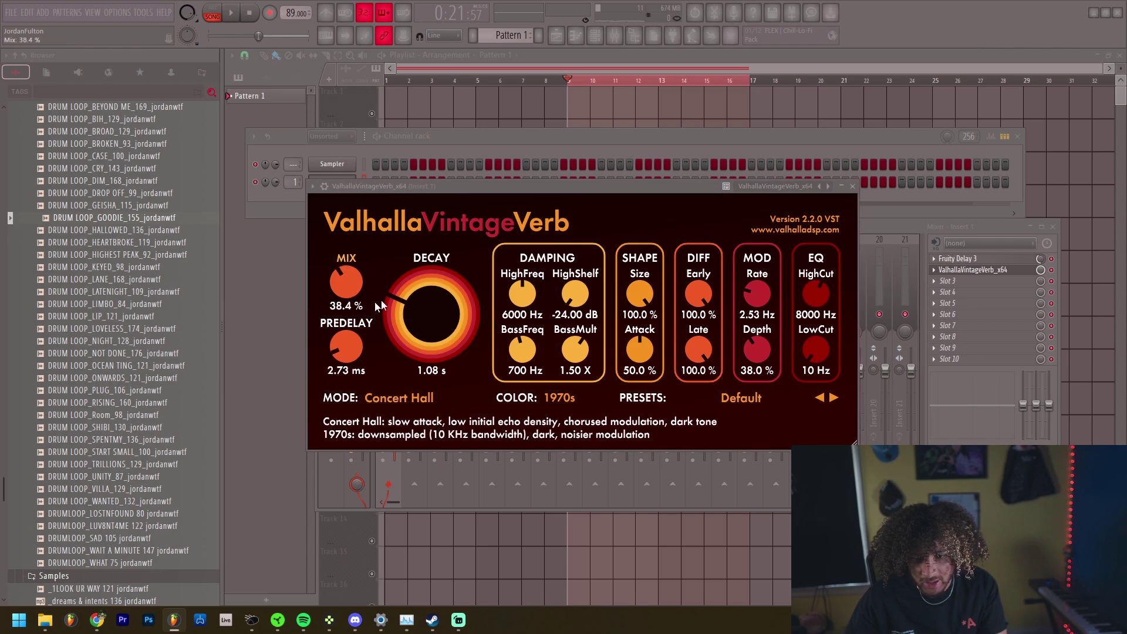
left_click_drag(1040, 267, 1040, 274)
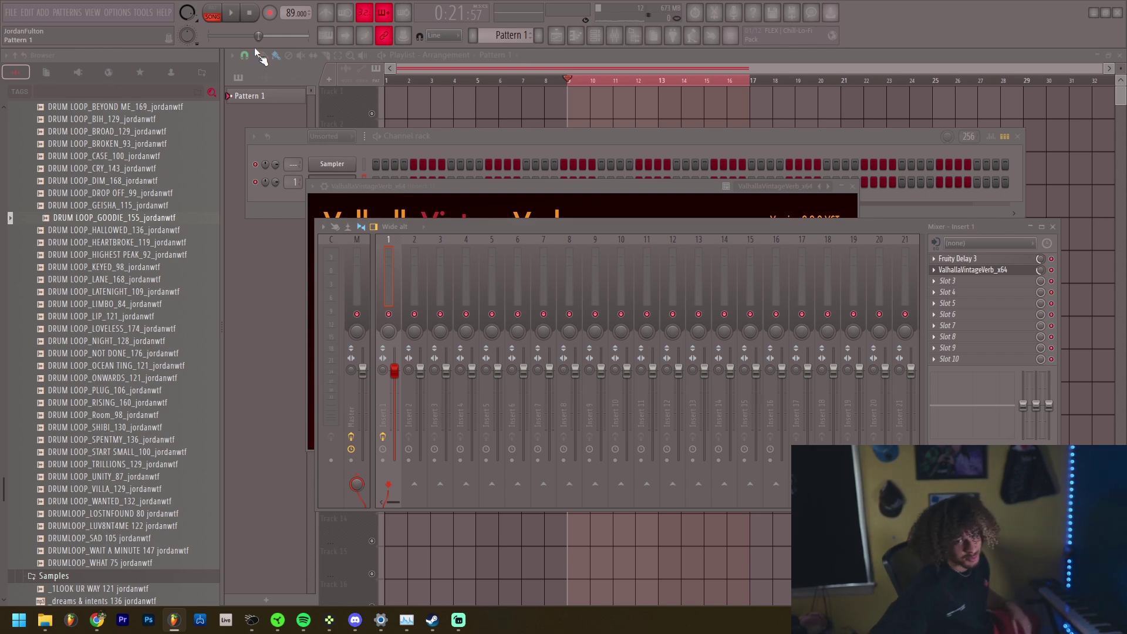
Return to the playlist, reopen the mixer and play the selected section from bar 9.
left_click(574, 125)
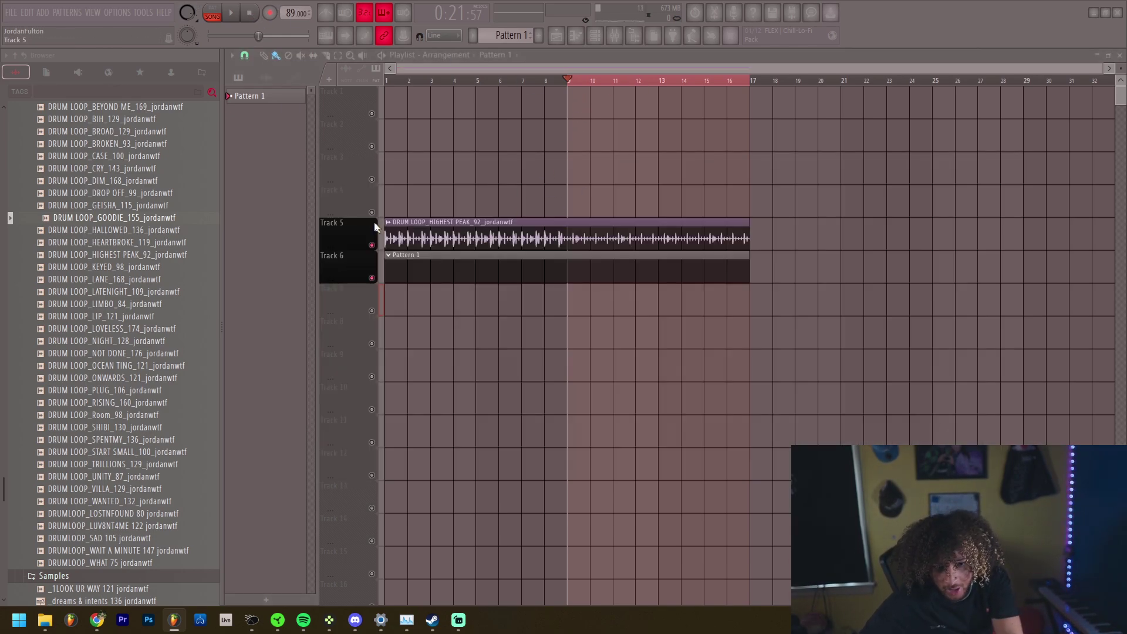
scroll(387, 229, "up", 4)
scroll(845, 173, "down", 3)
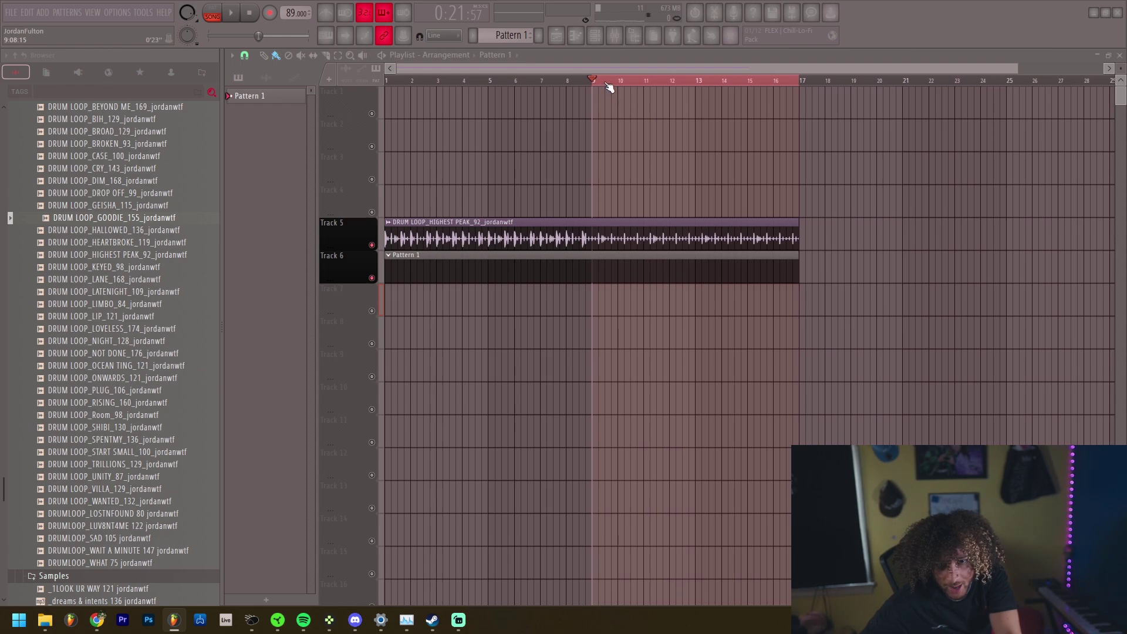
left_click(616, 37)
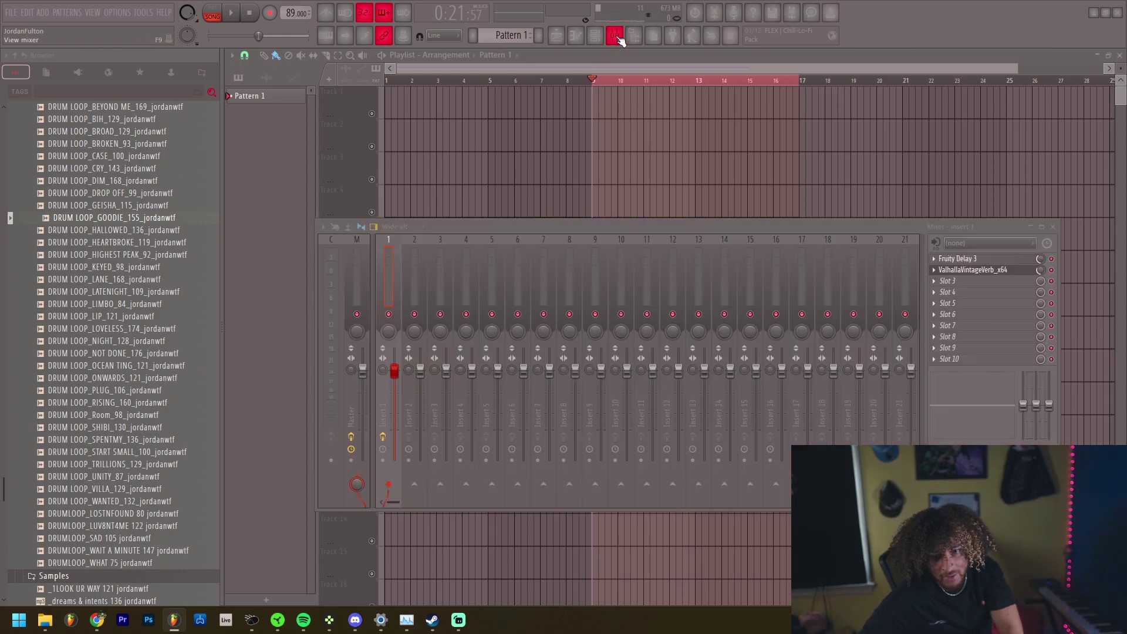
left_click(232, 14)
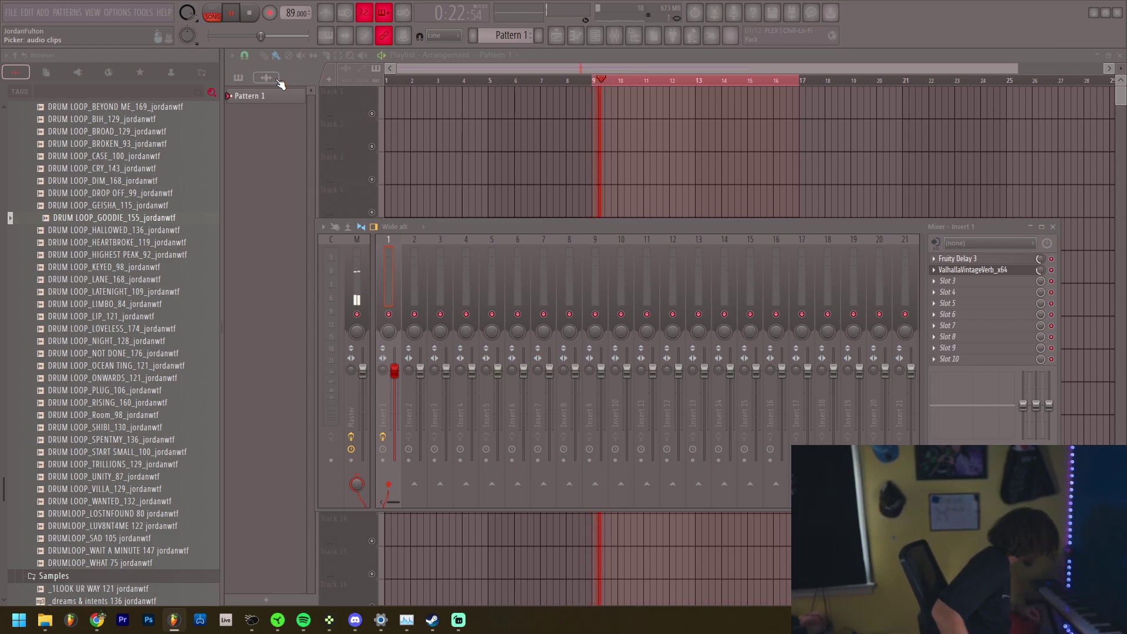